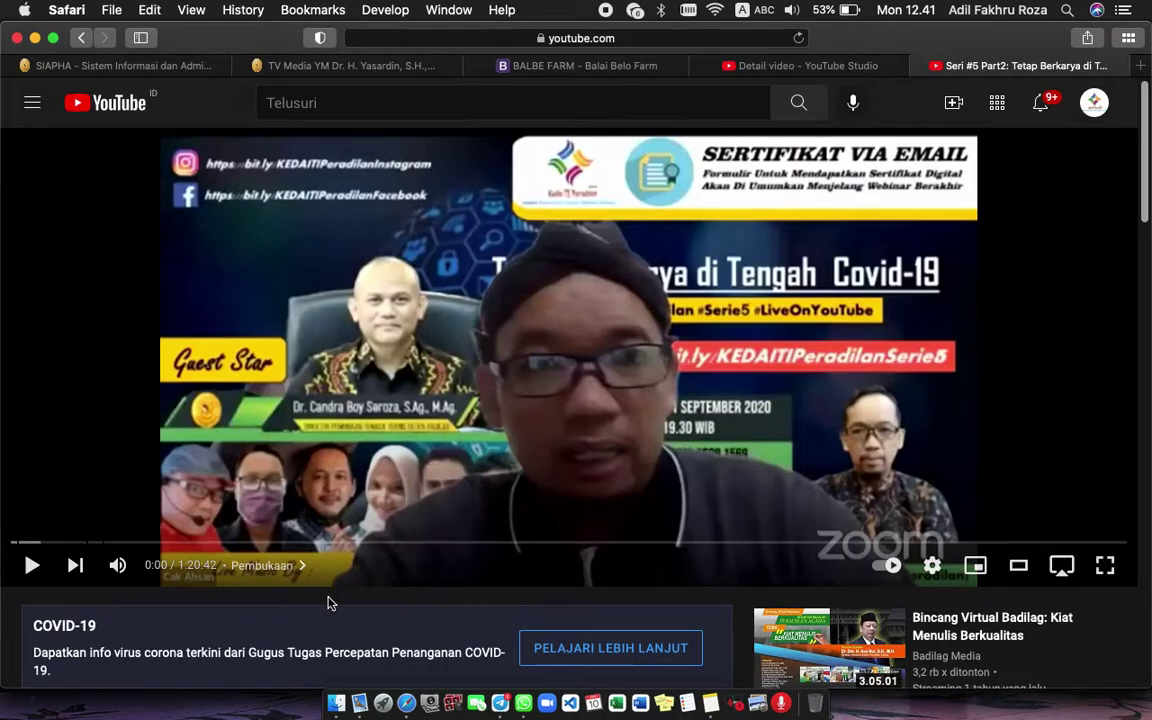
Expand the video's full description and examine its timestamp list and the chapter segments below it.
{"action": "scroll", "coordinate": [330, 603], "scroll_direction": "down", "scroll_amount": 5}
{"action": "scroll", "coordinate": [330, 603], "scroll_direction": "down", "scroll_amount": 2}
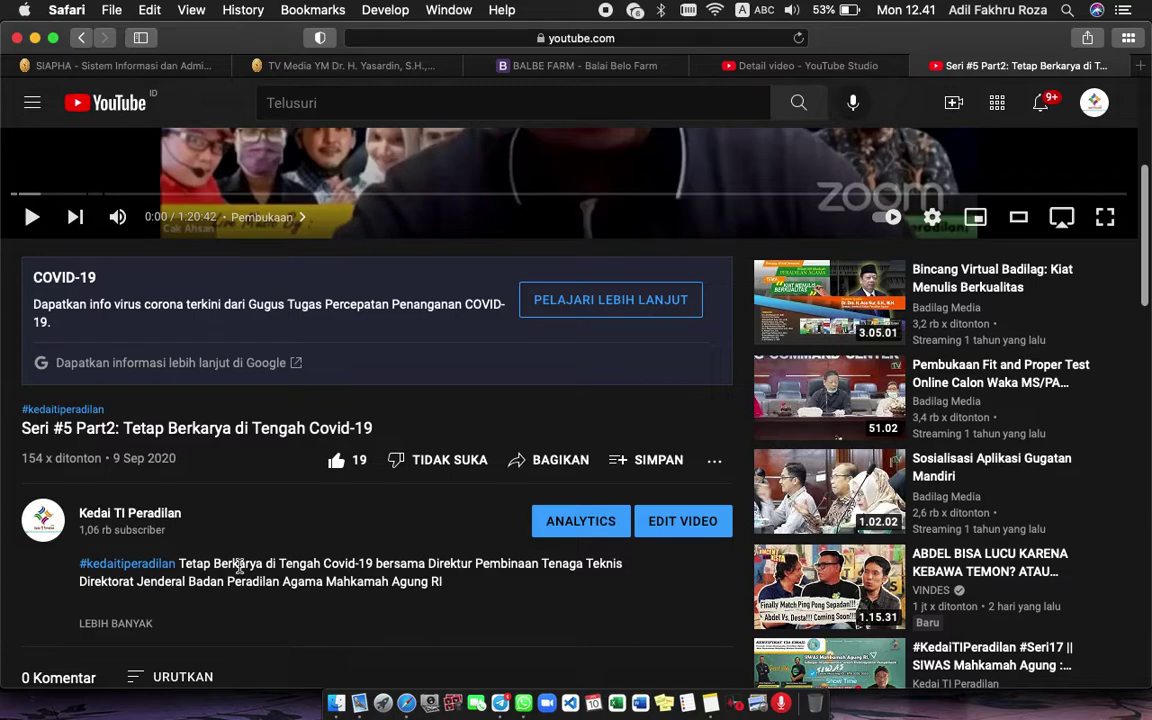
{"action": "scroll", "coordinate": [240, 566], "scroll_direction": "down", "scroll_amount": 2}
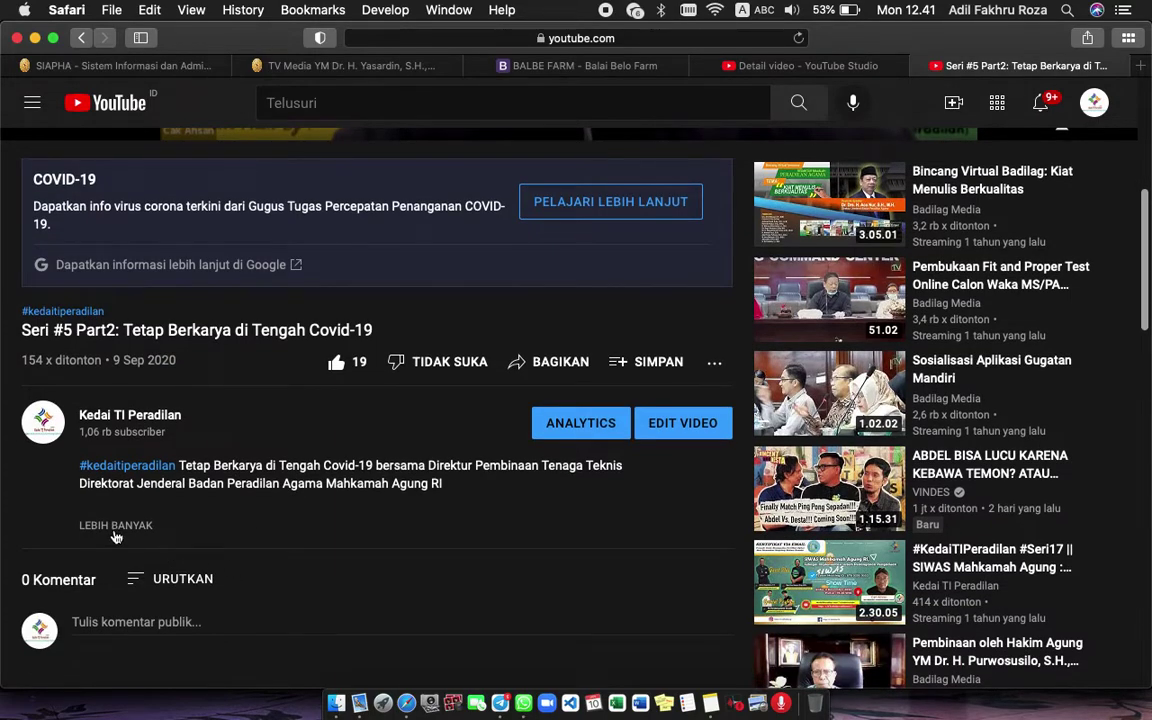
{"action": "left_click", "coordinate": [116, 527]}
{"action": "scroll", "coordinate": [249, 490], "scroll_direction": "down", "scroll_amount": 4}
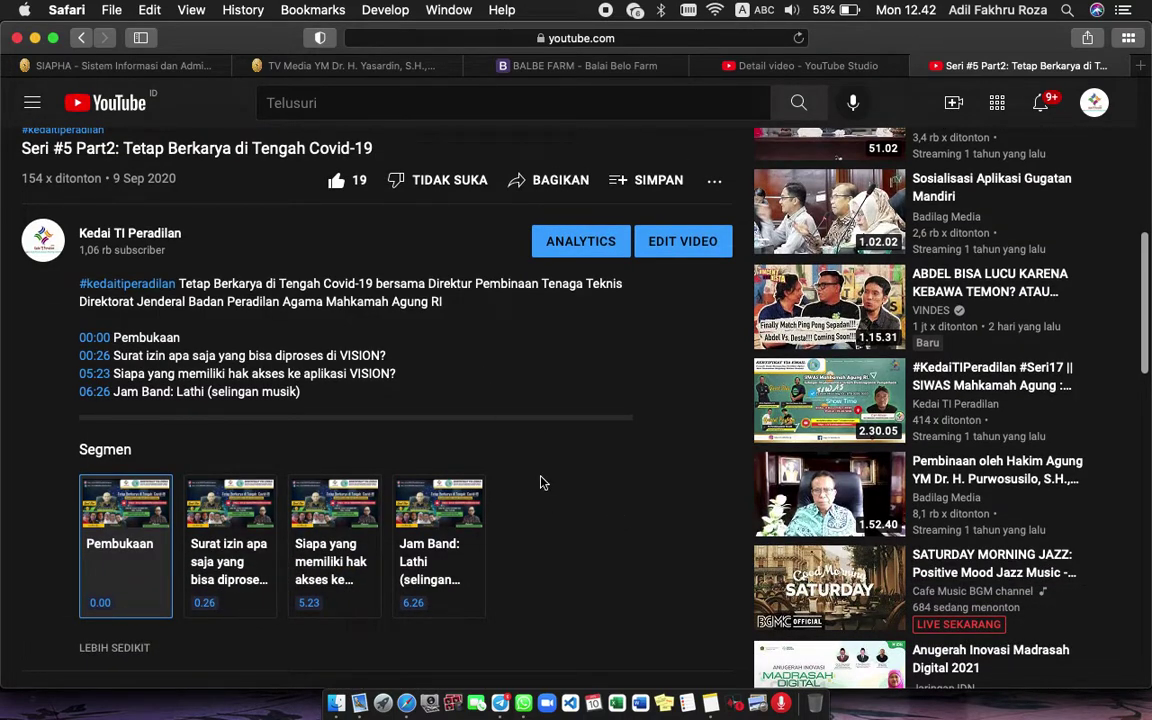
{"action": "scroll", "coordinate": [540, 483], "scroll_direction": "down", "scroll_amount": 4}
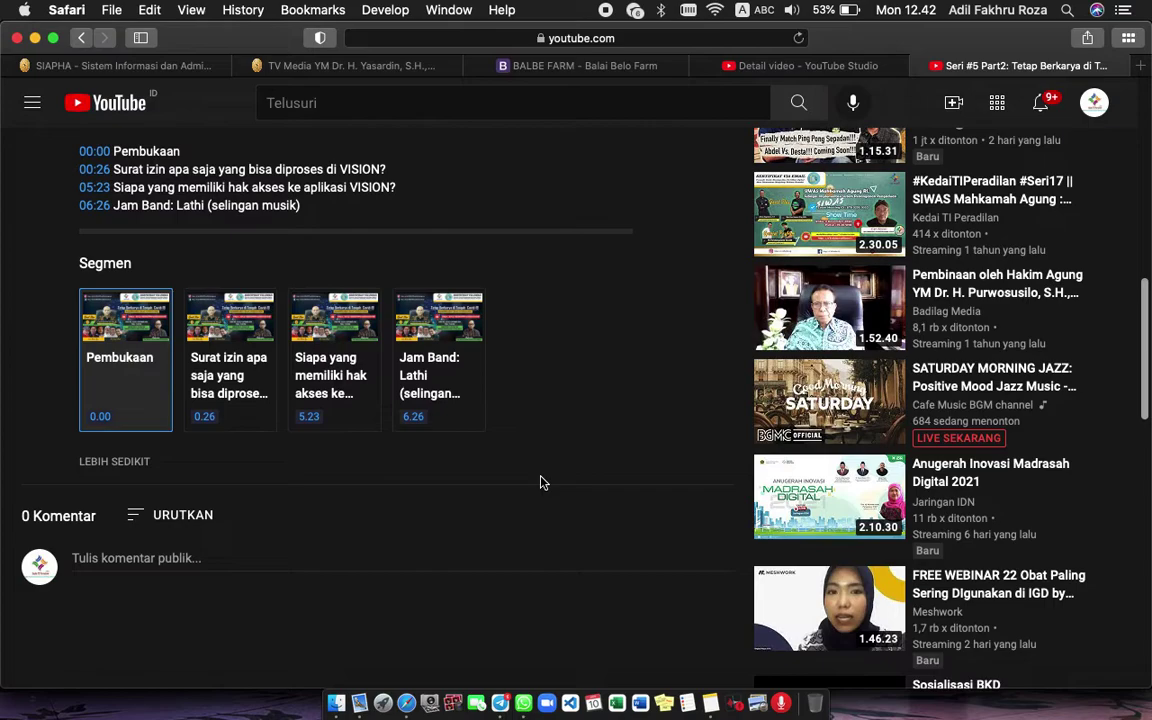
{"action": "scroll", "coordinate": [540, 483], "scroll_direction": "up", "scroll_amount": 2}
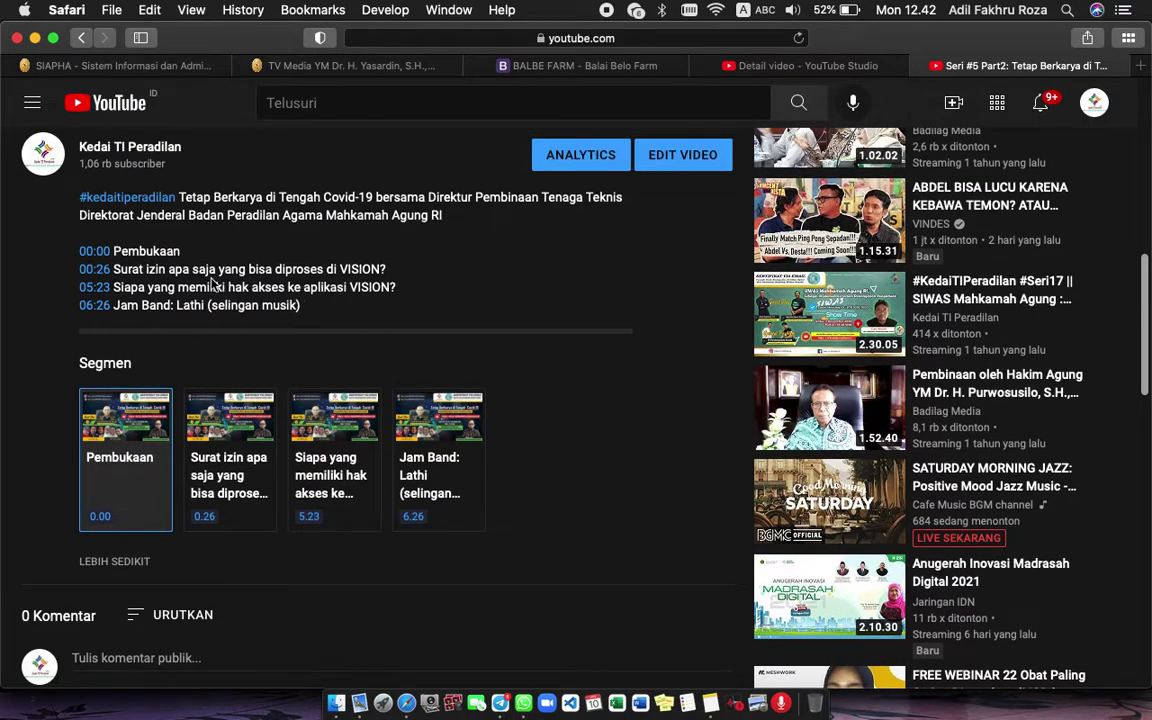
{"action": "scroll", "coordinate": [190, 255], "scroll_direction": "up", "scroll_amount": 1}
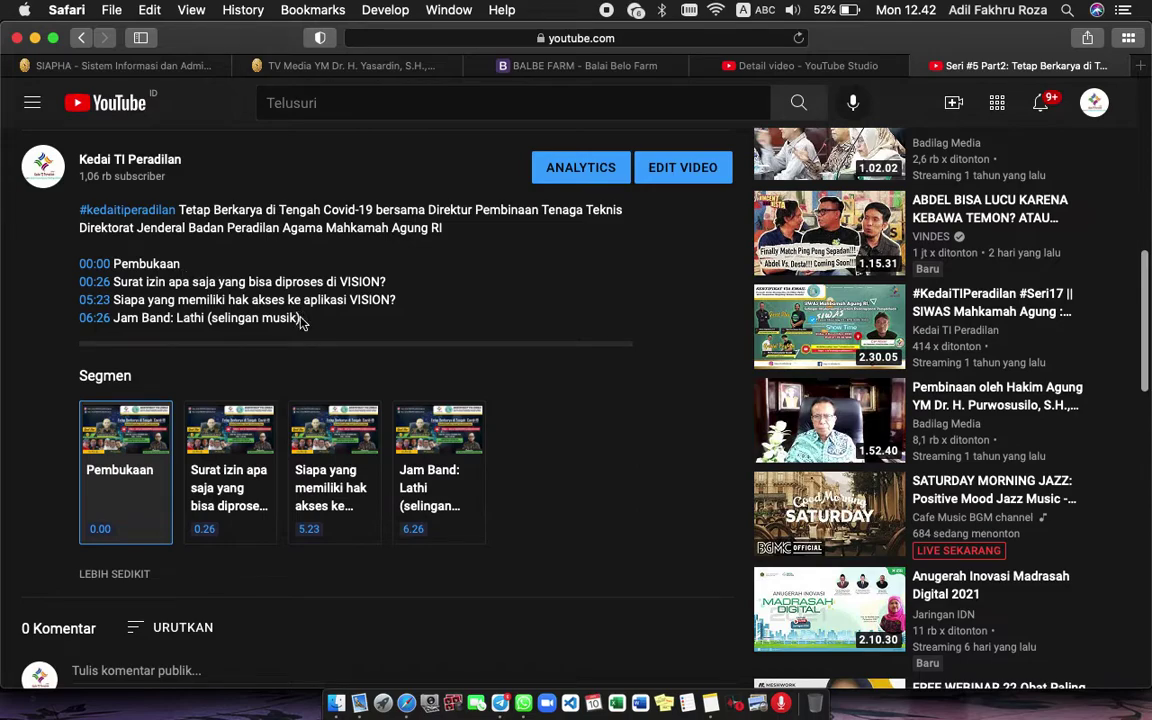
{"action": "left_click_drag", "start_coordinate": [300, 318], "coordinate": [78, 206]}
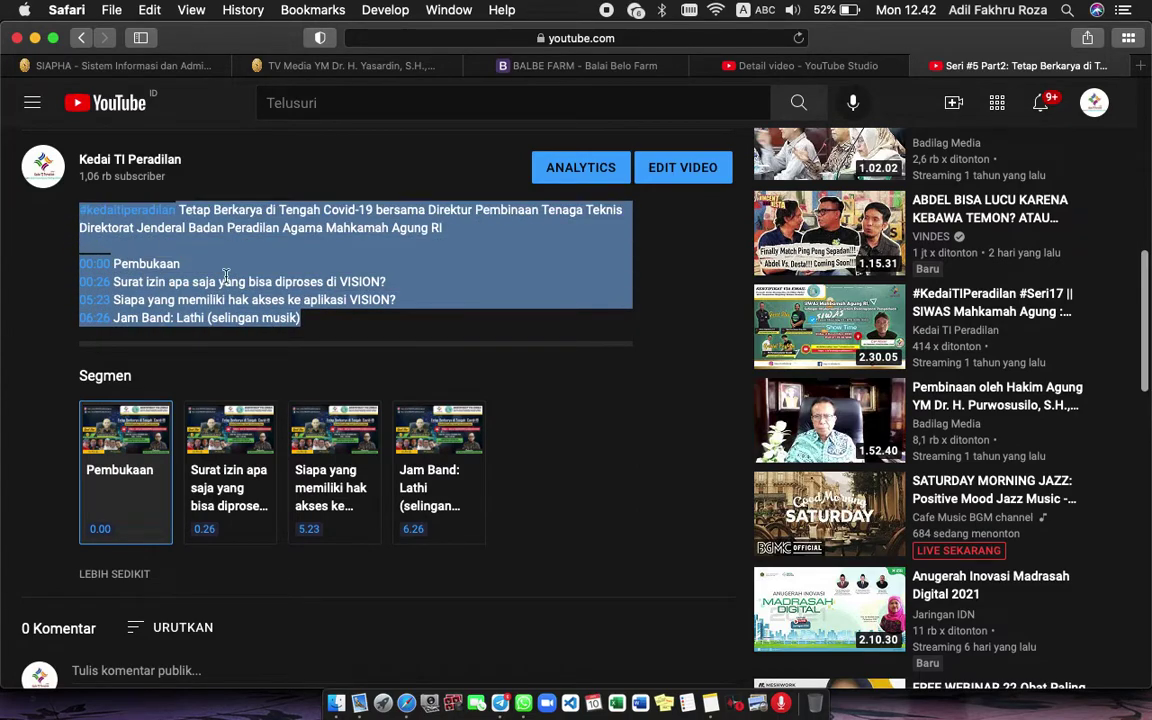
{"action": "left_click", "coordinate": [226, 275]}
{"action": "scroll", "coordinate": [290, 260], "scroll_direction": "up", "scroll_amount": 10}
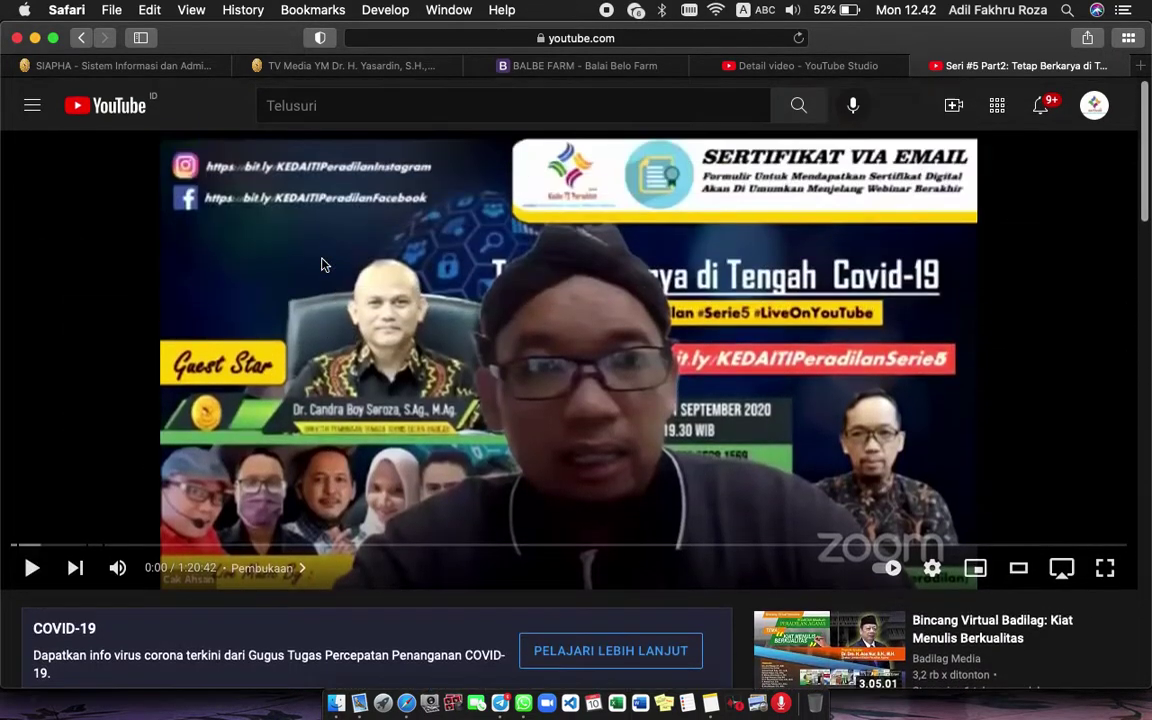
Examine the 00:00 Pembukaan timestamp line in the video description.
{"action": "scroll", "coordinate": [455, 330], "scroll_direction": "down", "scroll_amount": 3}
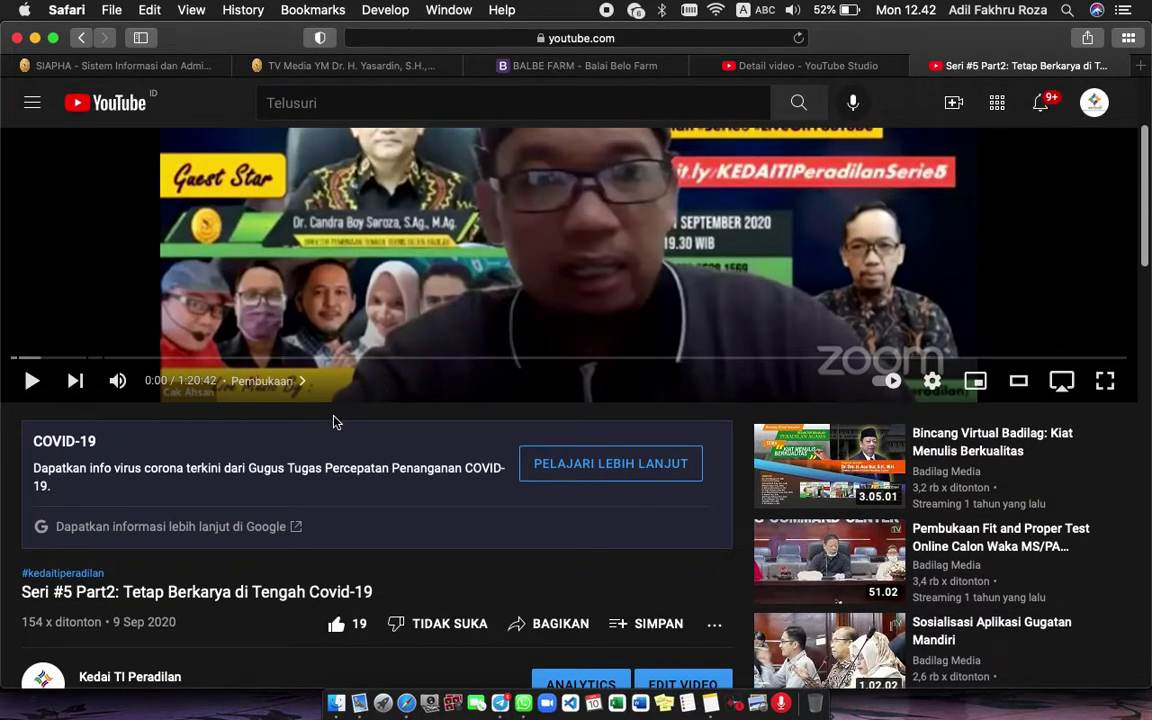
{"action": "scroll", "coordinate": [335, 422], "scroll_direction": "down", "scroll_amount": 6}
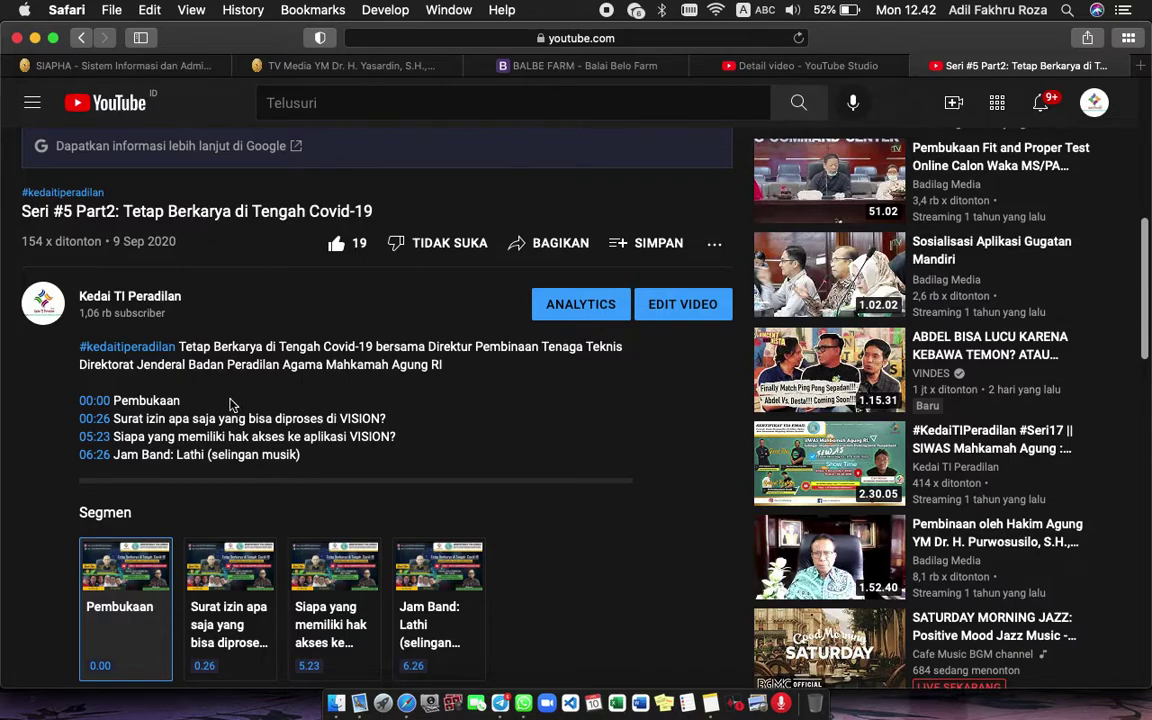
{"action": "left_click_drag", "start_coordinate": [70, 401], "coordinate": [181, 400]}
{"action": "left_click", "coordinate": [115, 401]}
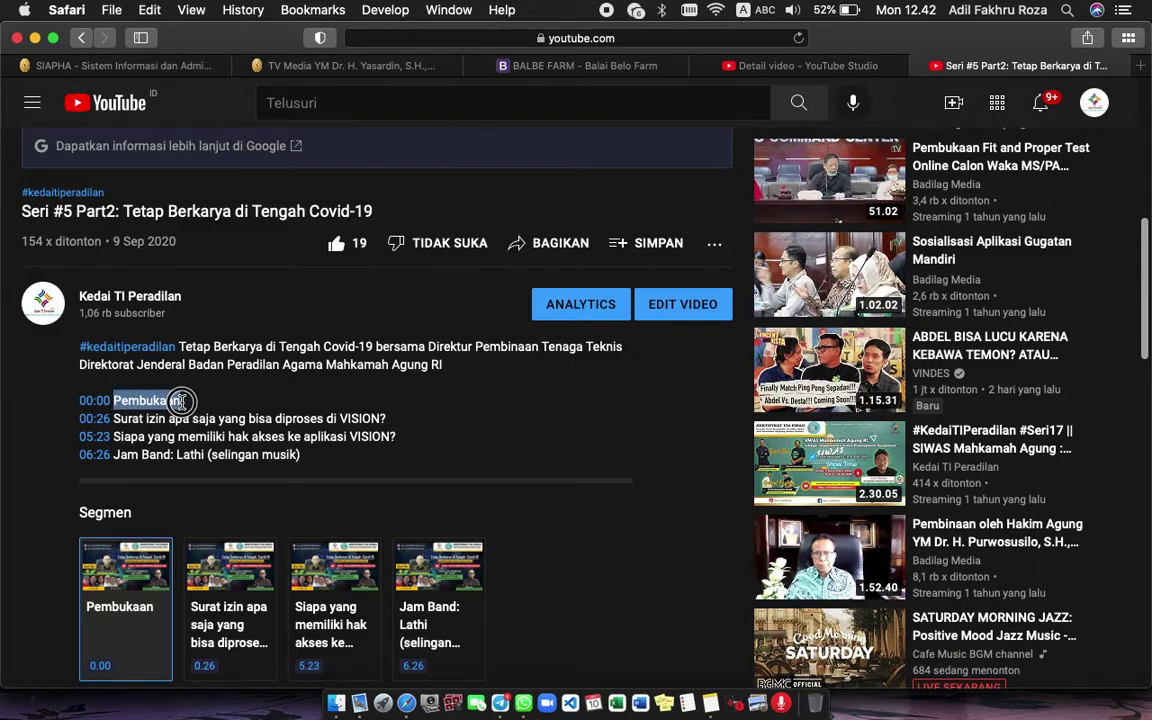
{"action": "left_click", "coordinate": [224, 406]}
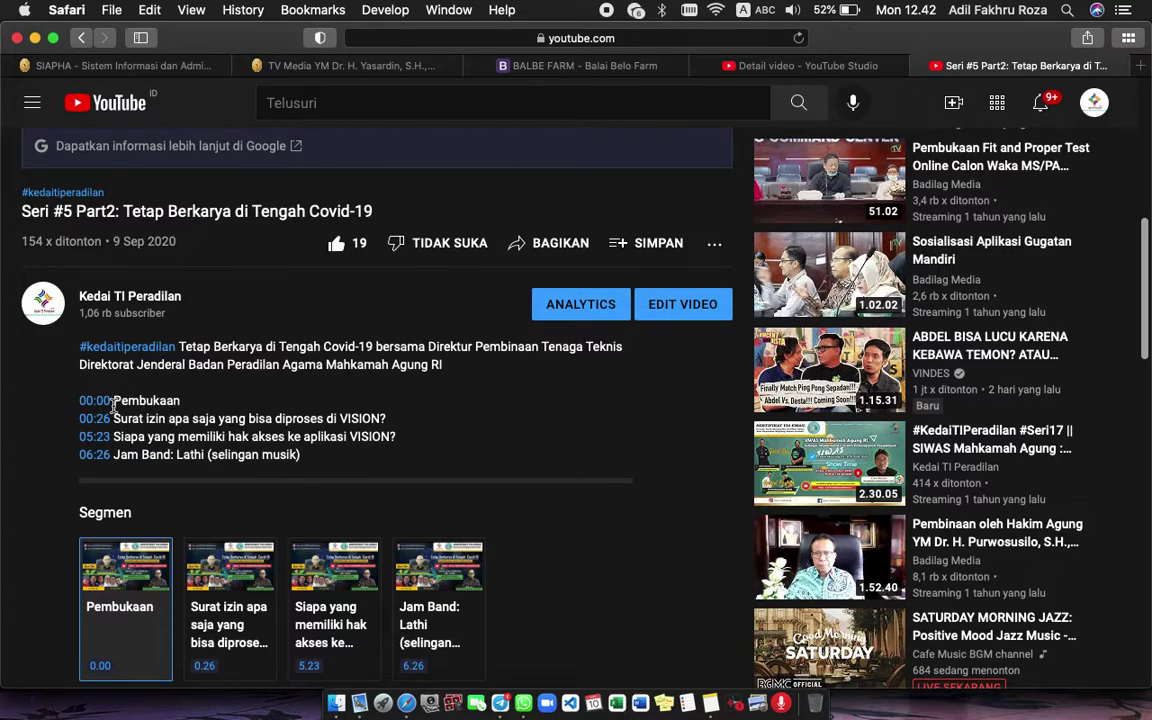
Play the Pembukaan segment from the chapter list, then pause the video.
{"action": "scroll", "coordinate": [120, 430], "scroll_direction": "down", "scroll_amount": 3}
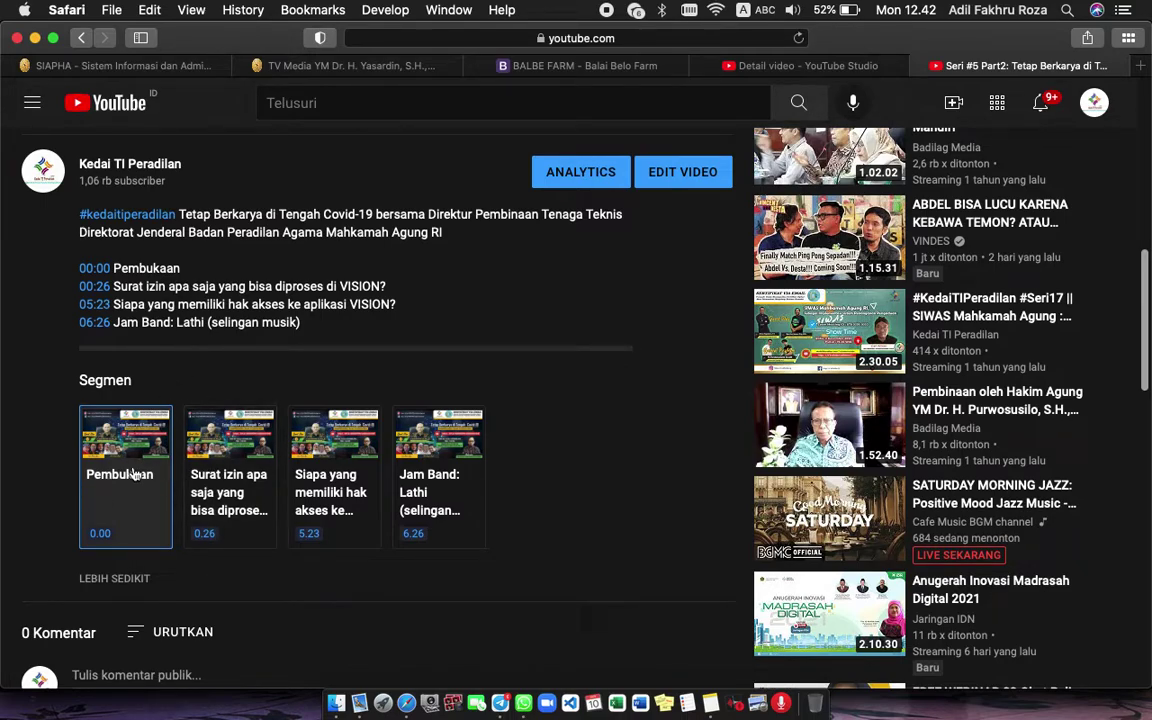
{"action": "left_click", "coordinate": [134, 470]}
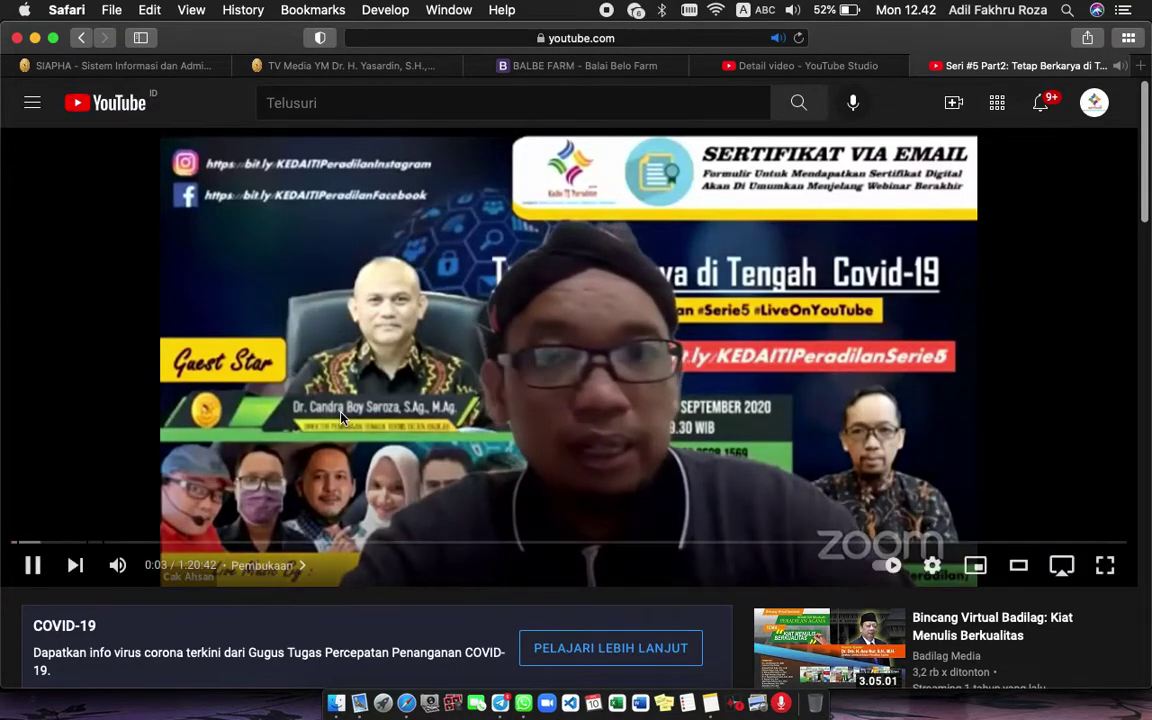
{"action": "left_click", "coordinate": [340, 418]}
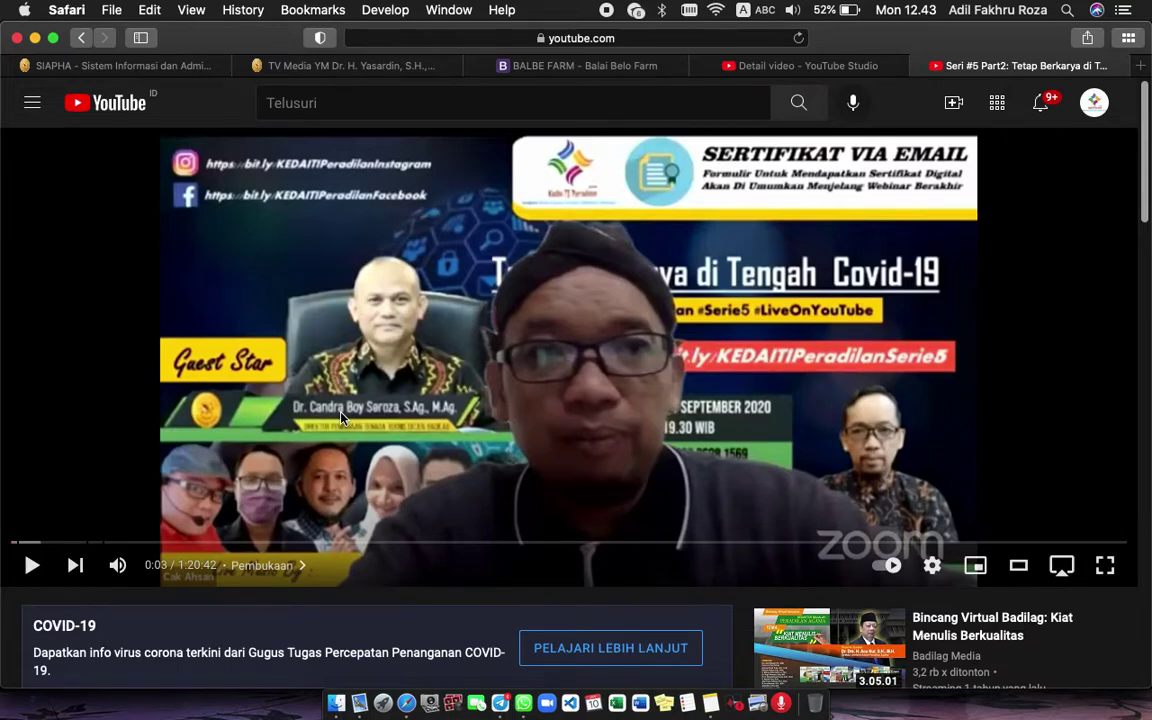
Play the chapter "Surat izin apa saja yang bisa diproses di VISION?", pause it, and return to the description.
{"action": "scroll", "coordinate": [340, 418], "scroll_direction": "down", "scroll_amount": 5}
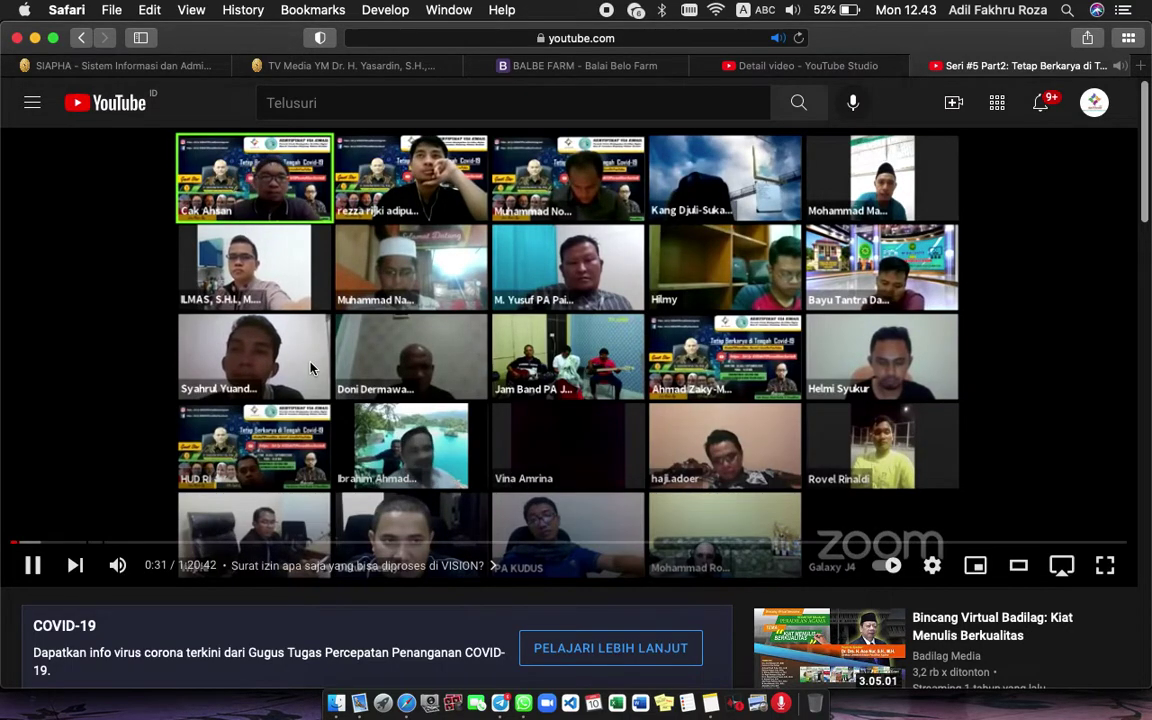
{"action": "left_click", "coordinate": [279, 325]}
{"action": "scroll", "coordinate": [291, 430], "scroll_direction": "down", "scroll_amount": 5}
{"action": "scroll", "coordinate": [291, 430], "scroll_direction": "down", "scroll_amount": 3}
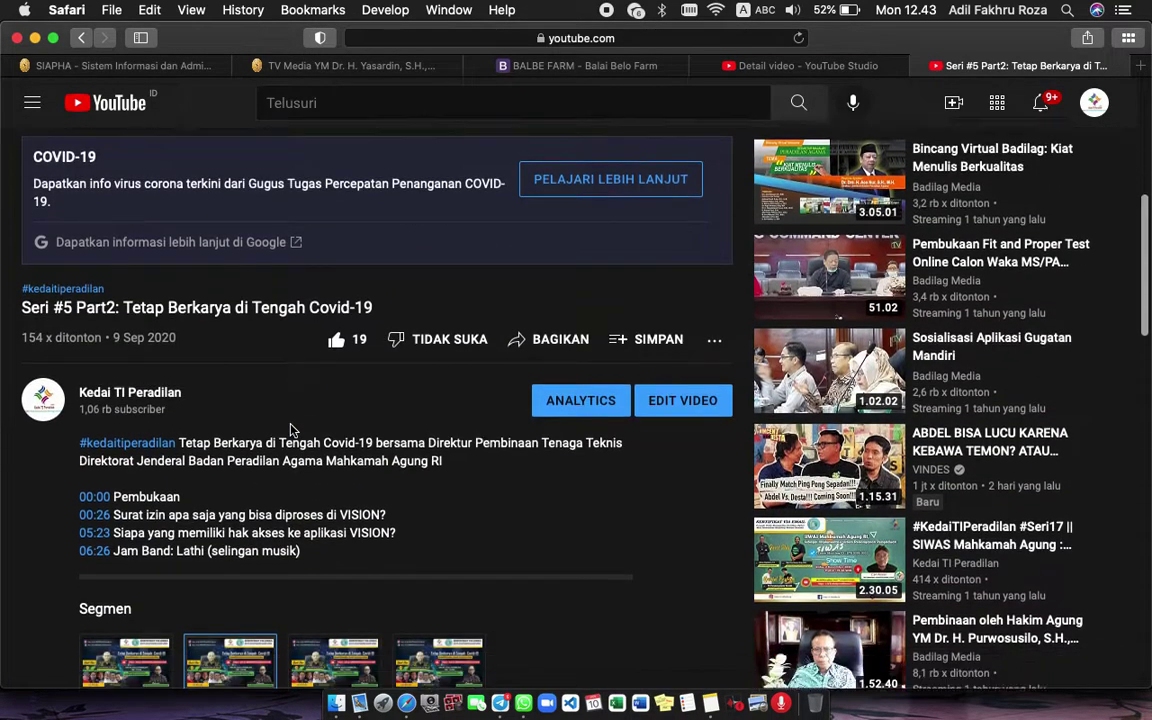
Review the 00:26 line in the description, replay the video from that timestamp and pause it.
{"action": "left_click_drag", "start_coordinate": [114, 440], "coordinate": [392, 448]}
{"action": "left_click", "coordinate": [309, 460]}
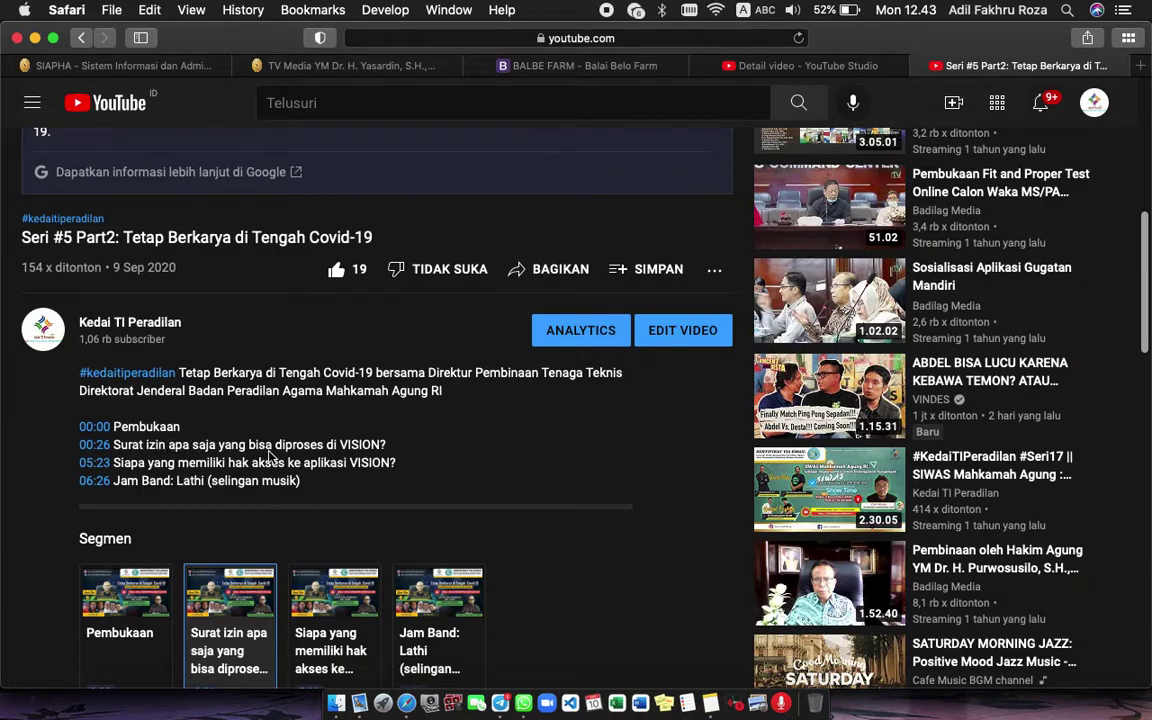
{"action": "left_click", "coordinate": [93, 446]}
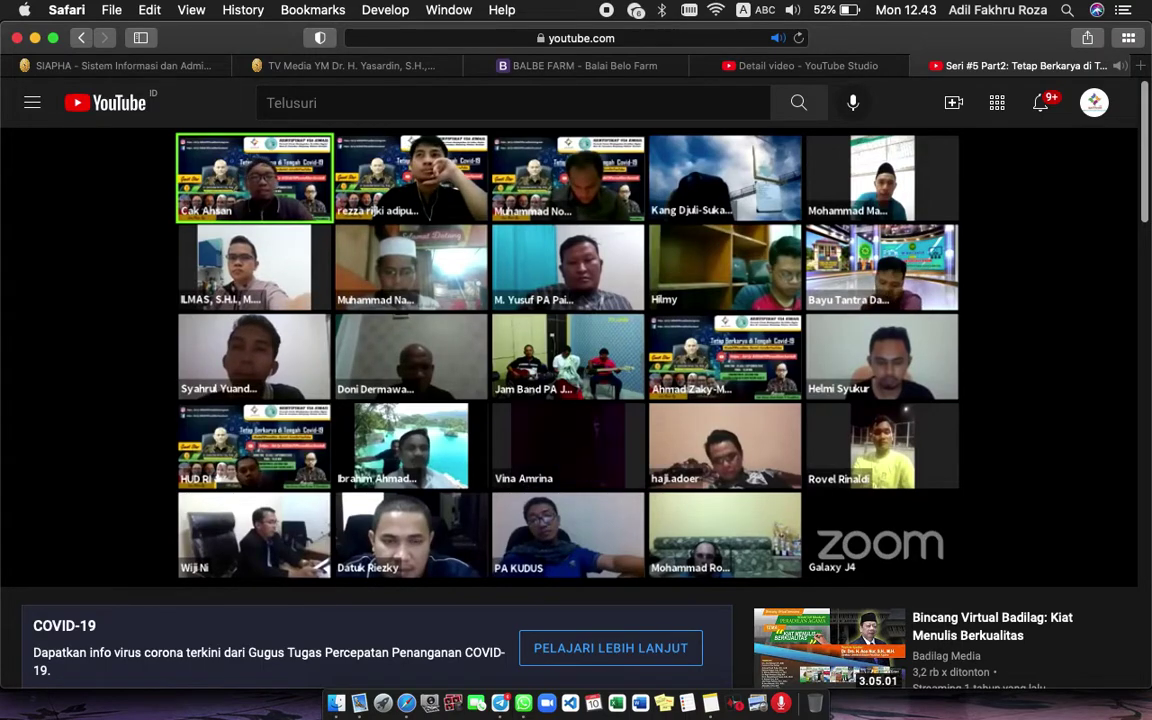
{"action": "mouse_move", "coordinate": [185, 447]}
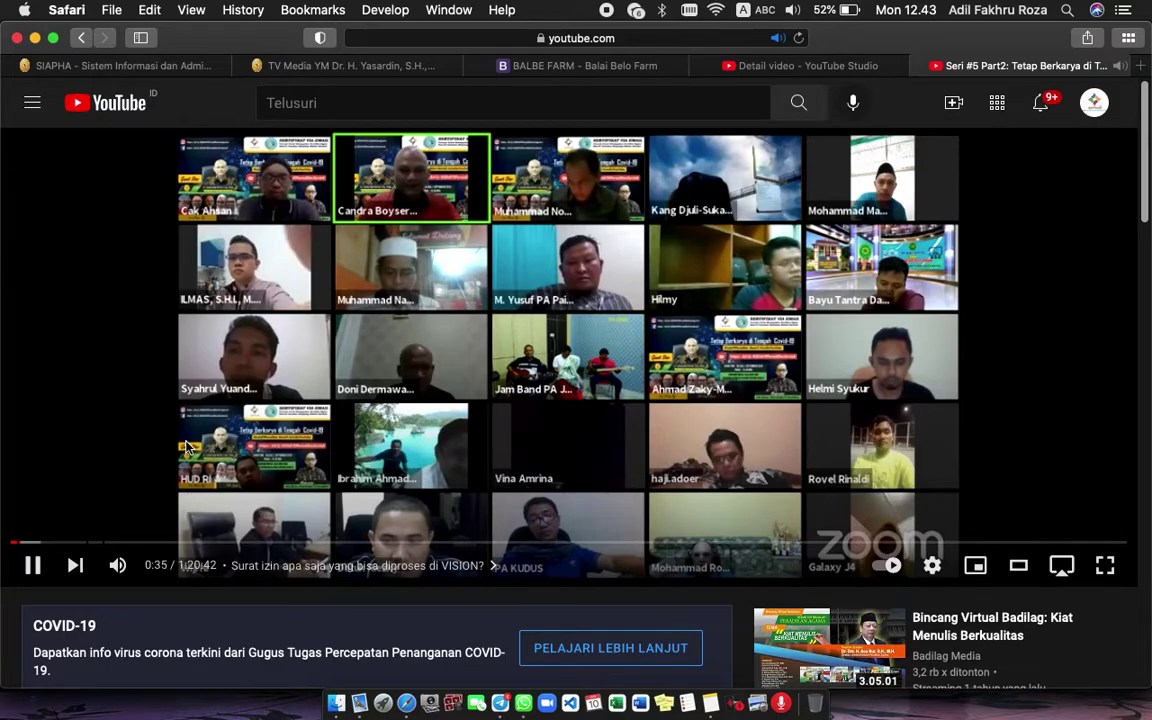
{"action": "left_click", "coordinate": [300, 397]}
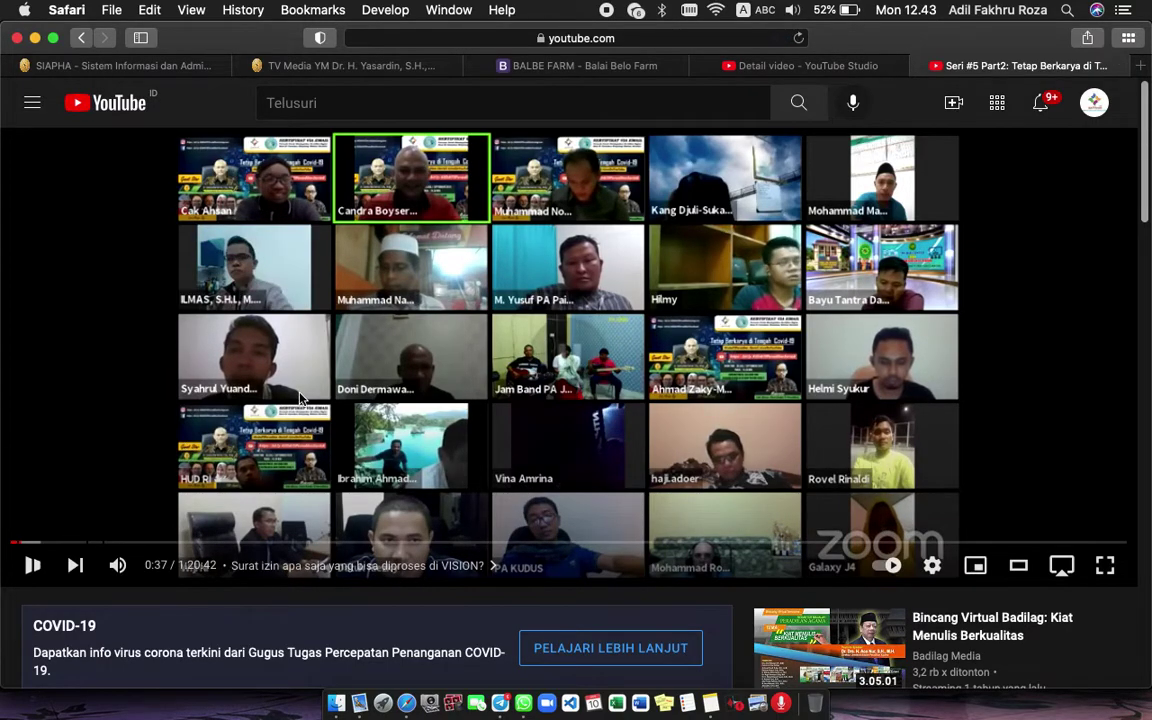
Play the video from the 05:23 timestamp about VISION access rights, then pause it.
{"action": "scroll", "coordinate": [300, 397], "scroll_direction": "down", "scroll_amount": 10}
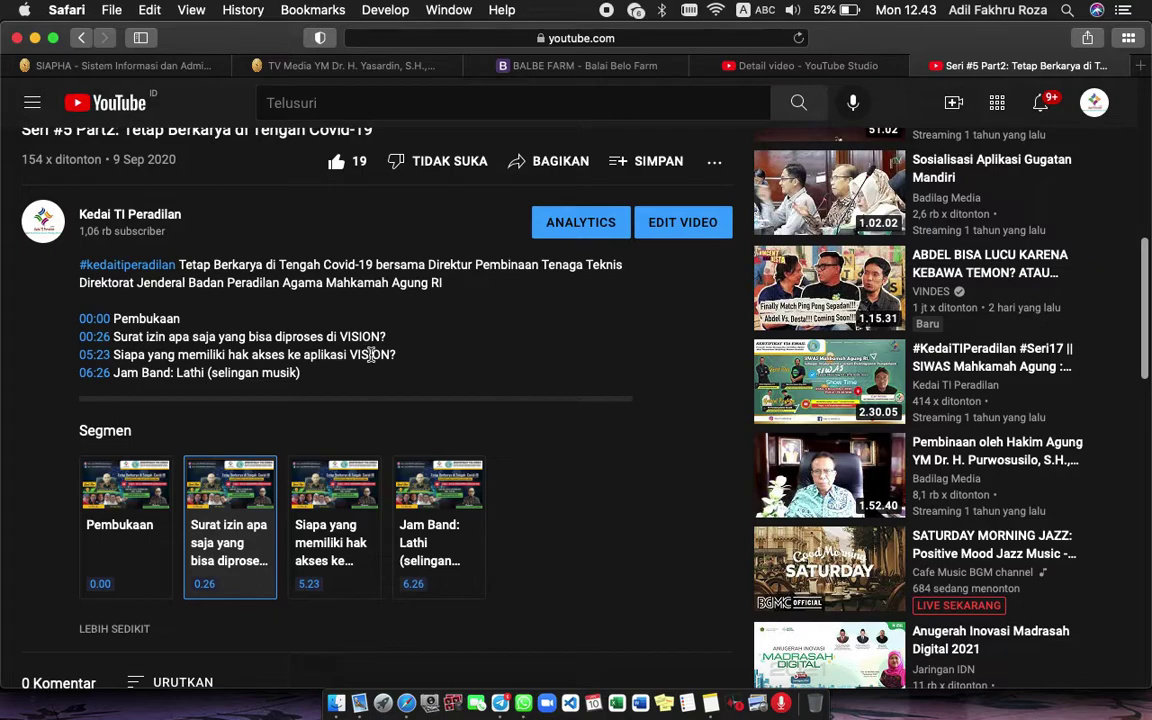
{"action": "left_click", "coordinate": [101, 358]}
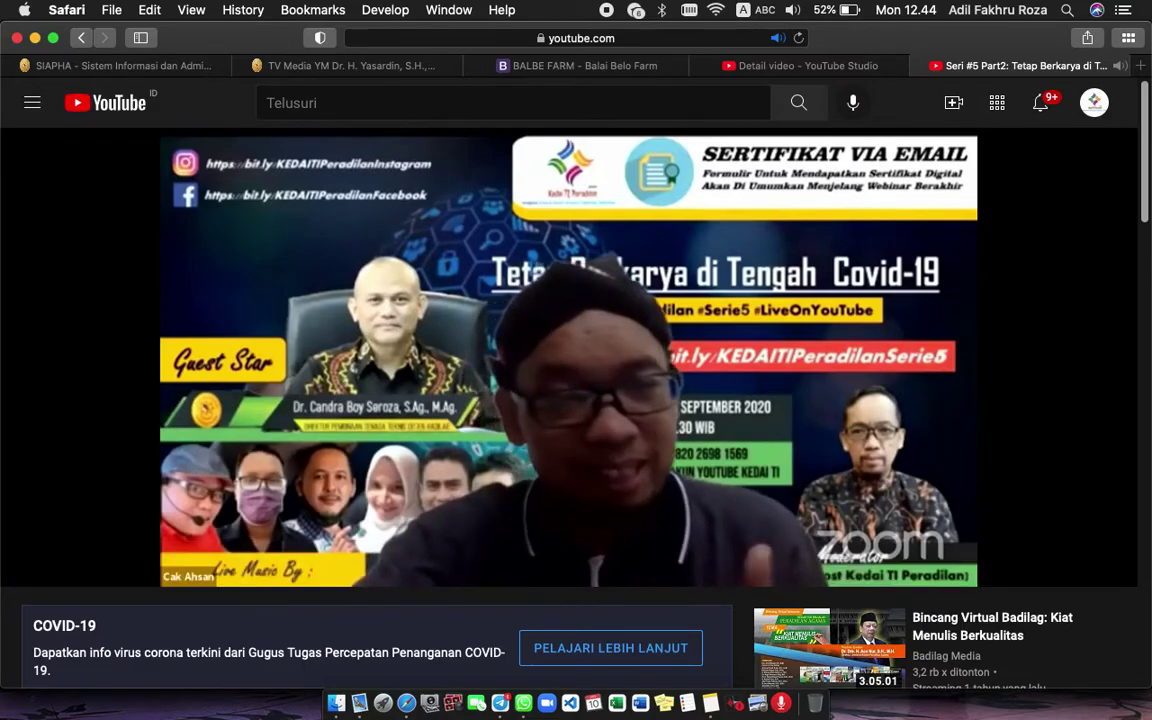
{"action": "scroll", "coordinate": [429, 381], "scroll_direction": "down", "scroll_amount": 5}
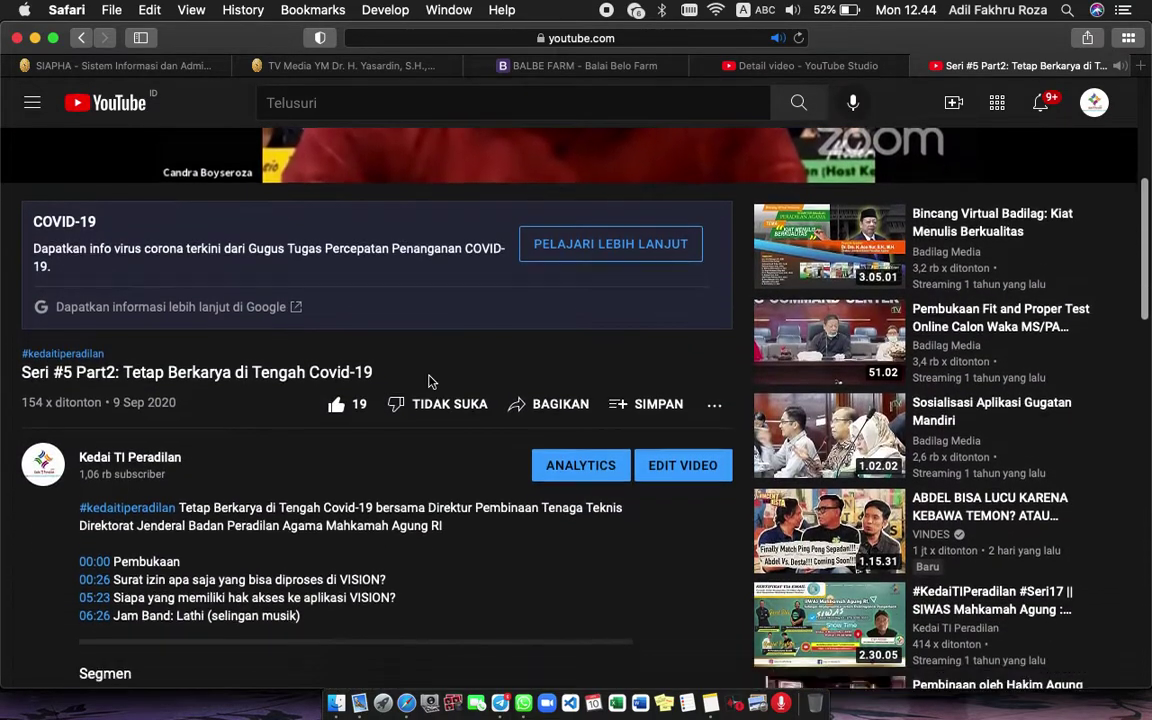
{"action": "scroll", "coordinate": [429, 381], "scroll_direction": "up", "scroll_amount": 5}
{"action": "left_click", "coordinate": [503, 320]}
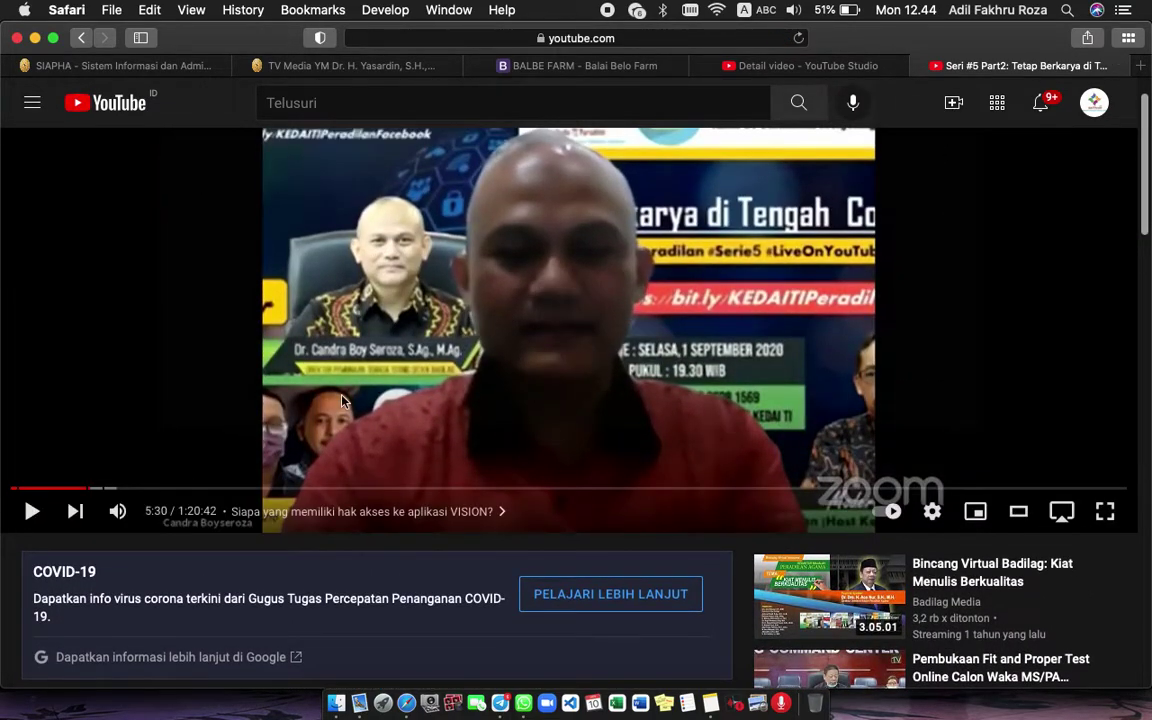
{"action": "scroll", "coordinate": [343, 400], "scroll_direction": "down", "scroll_amount": 5}
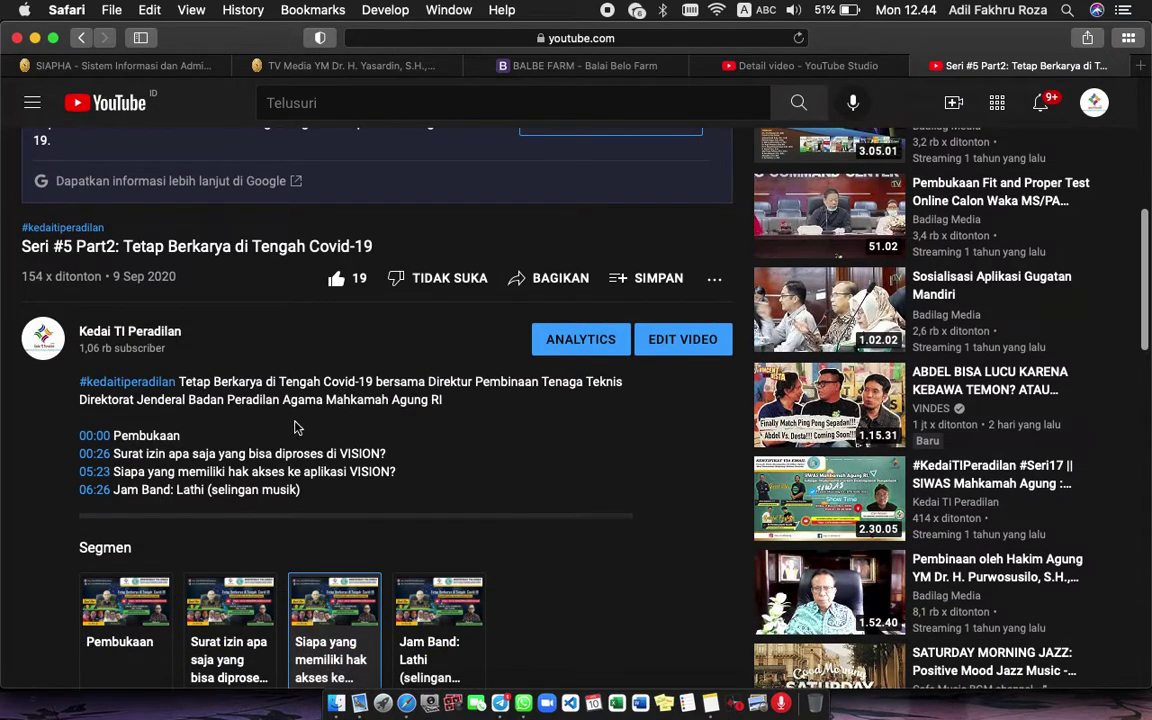
{"action": "scroll", "coordinate": [306, 401], "scroll_direction": "up", "scroll_amount": 5}
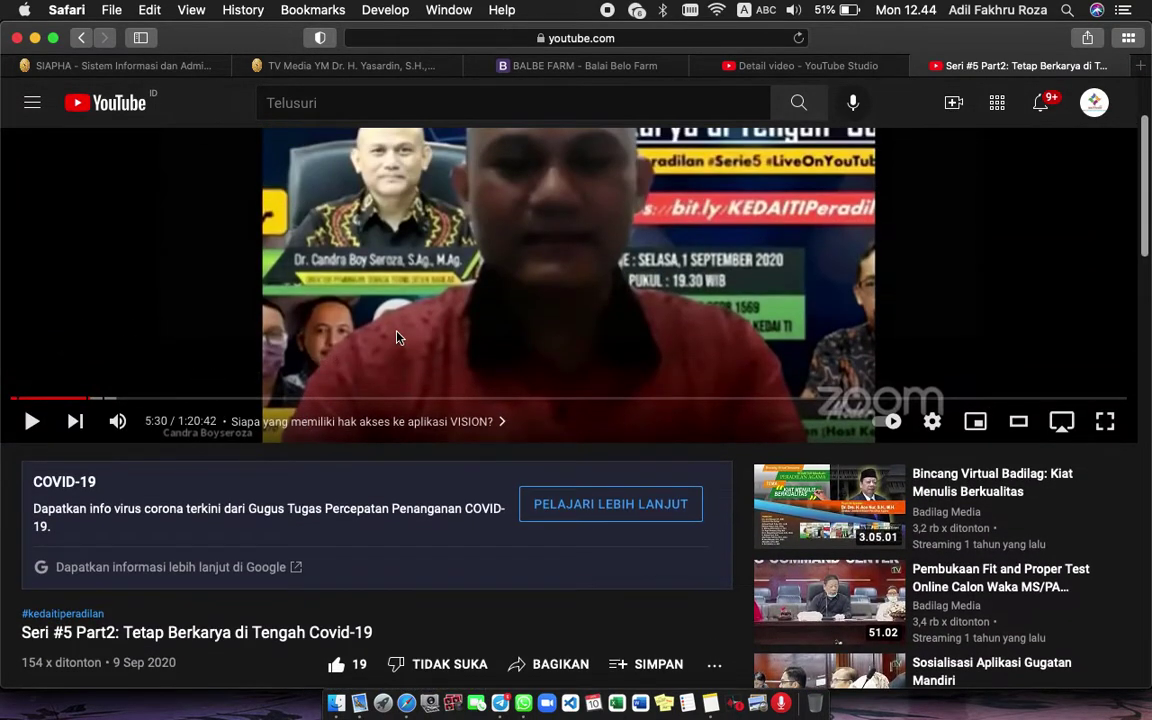
{"action": "scroll", "coordinate": [396, 337], "scroll_direction": "up", "scroll_amount": 2}
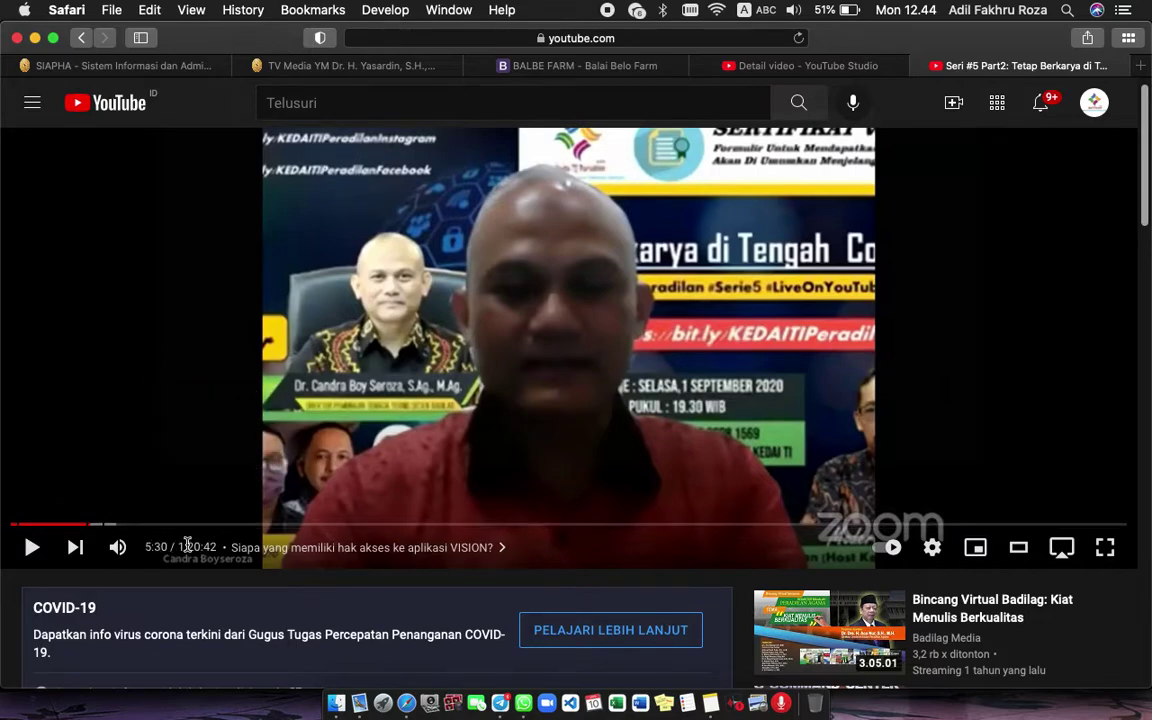
{"action": "scroll", "coordinate": [189, 540], "scroll_direction": "down", "scroll_amount": 1}
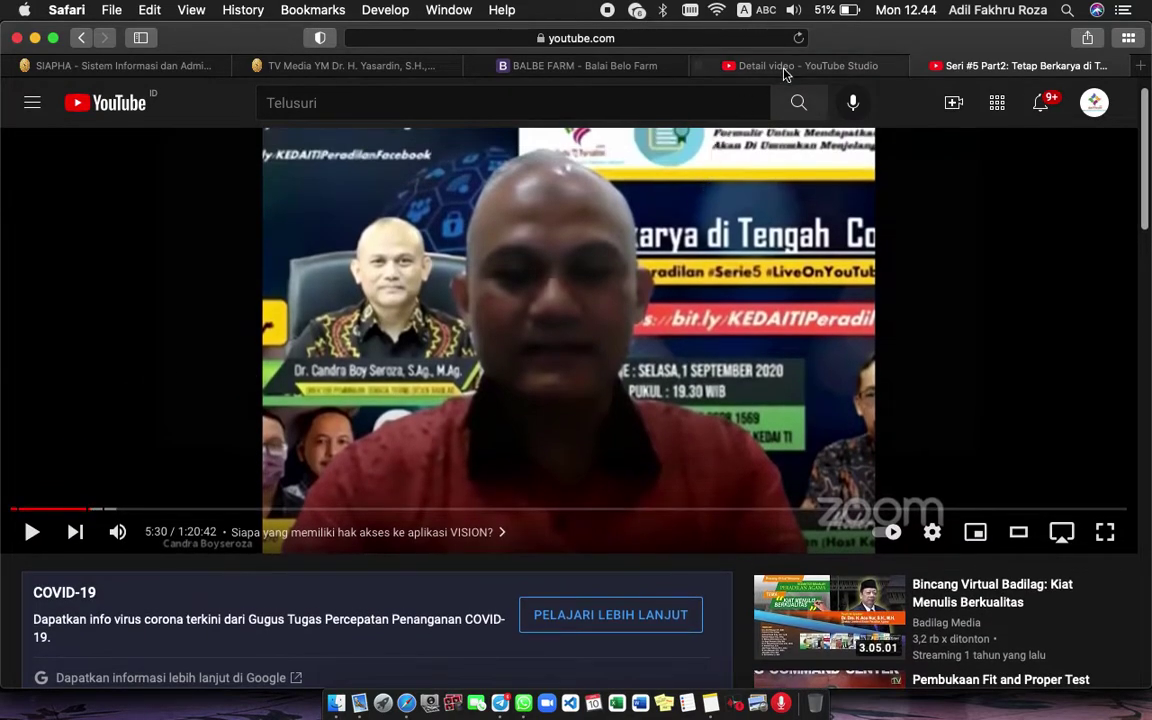
Switch to the video's details in YouTube Studio and examine how each timestamp and chapter title is written in the description.
{"action": "left_click", "coordinate": [787, 66]}
{"action": "left_click", "coordinate": [368, 400]}
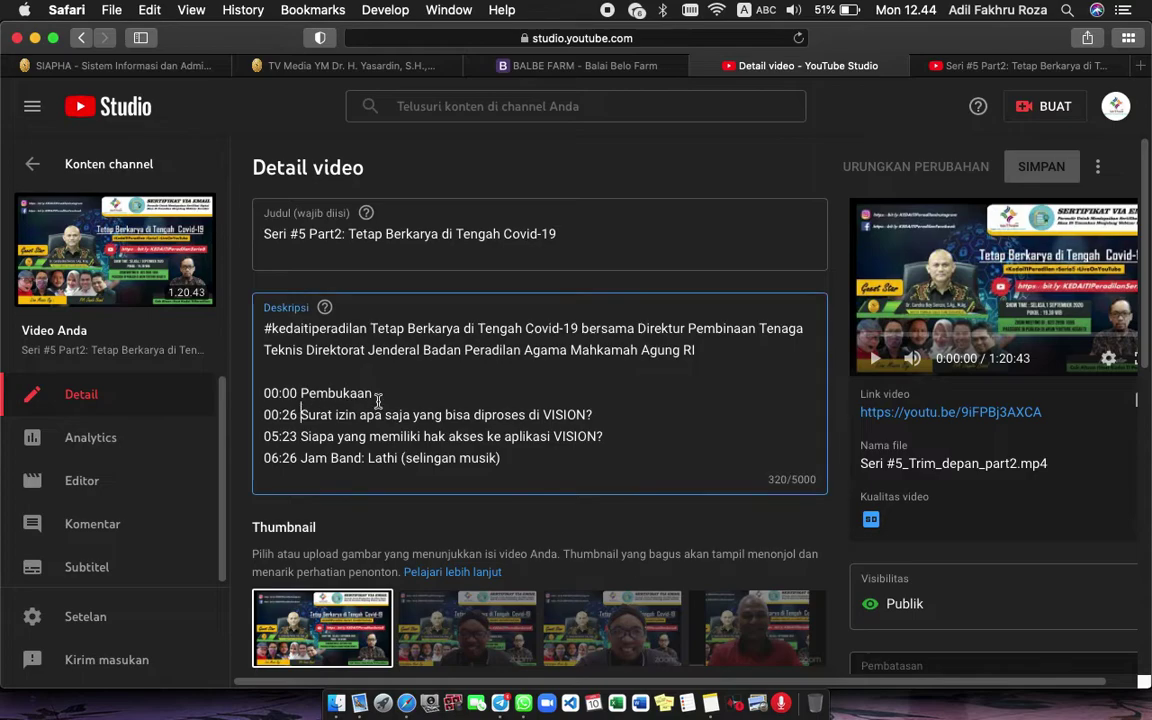
{"action": "left_click", "coordinate": [497, 414]}
{"action": "left_click_drag", "start_coordinate": [262, 392], "coordinate": [416, 393]}
{"action": "left_click", "coordinate": [265, 418]}
{"action": "left_click_drag", "start_coordinate": [266, 418], "coordinate": [592, 414]}
{"action": "left_click", "coordinate": [349, 437]}
{"action": "left_click", "coordinate": [514, 458]}
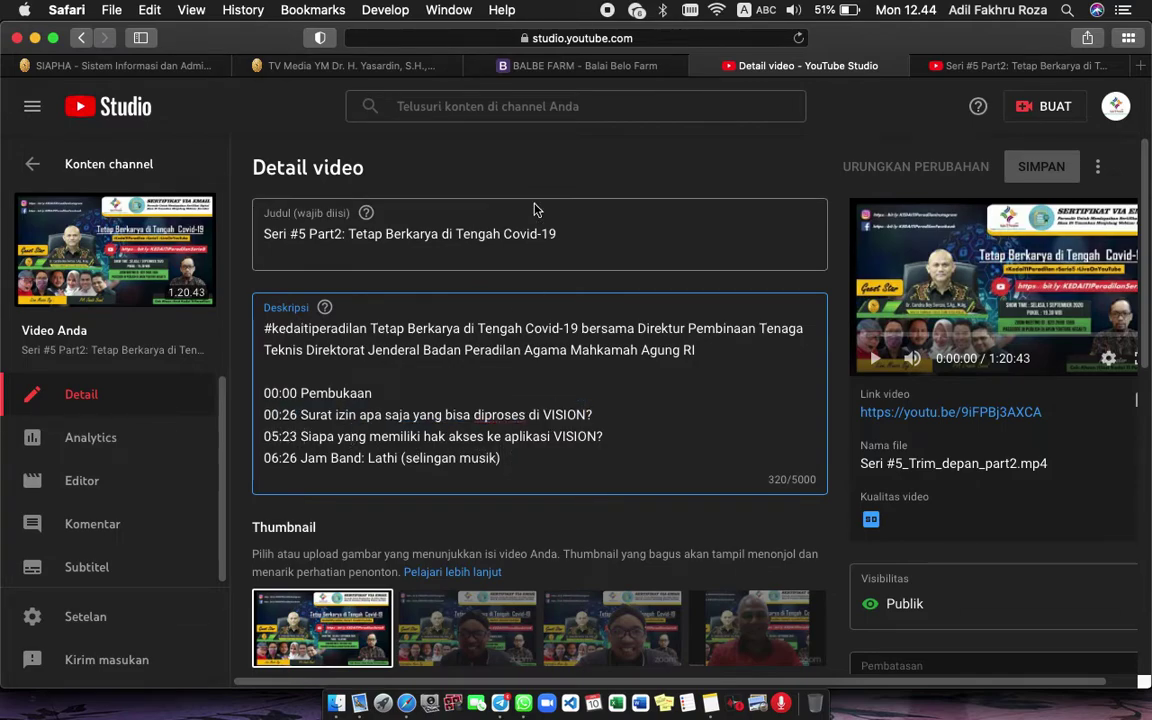
Return to the video's watch page, play it from the 06:26 Jam Band: Lathi timestamp and pause it.
{"action": "left_click", "coordinate": [950, 65]}
{"action": "scroll", "coordinate": [426, 283], "scroll_direction": "down", "scroll_amount": 6}
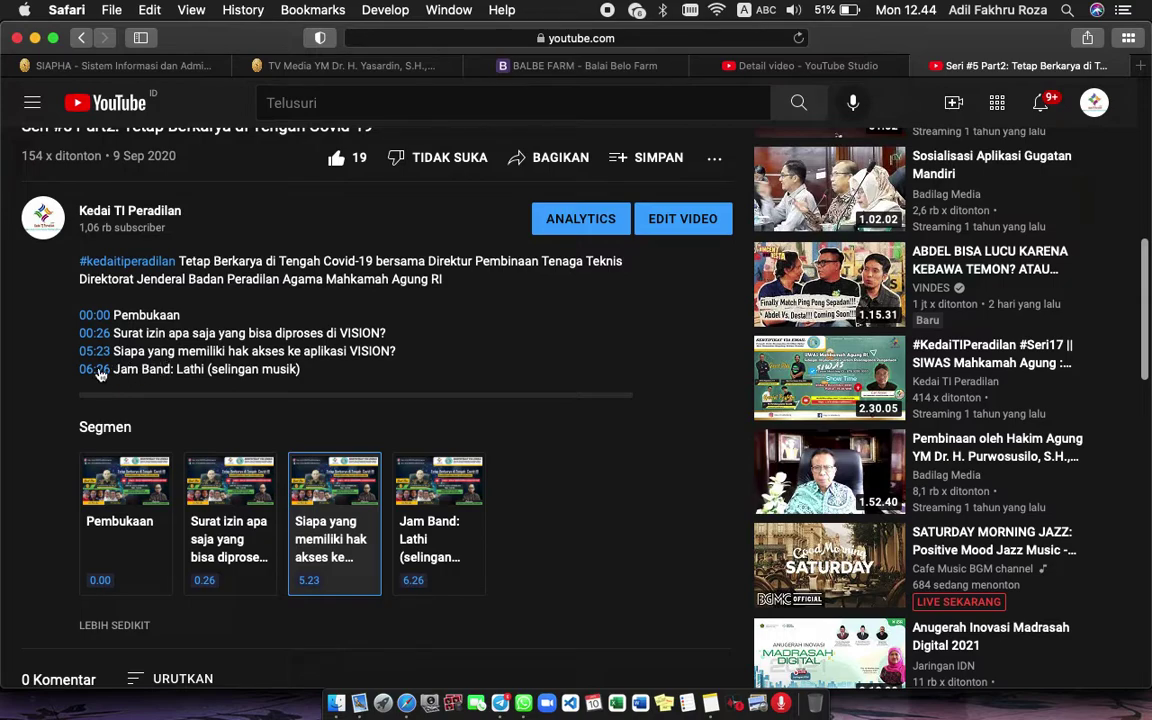
{"action": "left_click", "coordinate": [96, 370]}
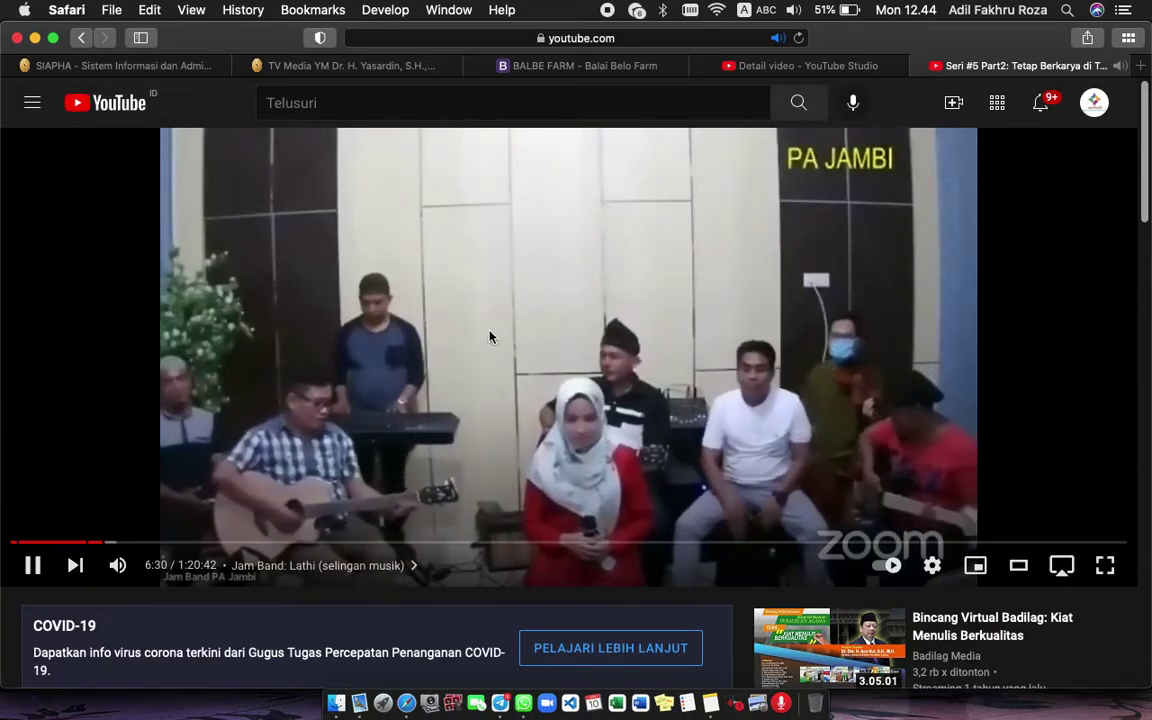
{"action": "left_click", "coordinate": [490, 337]}
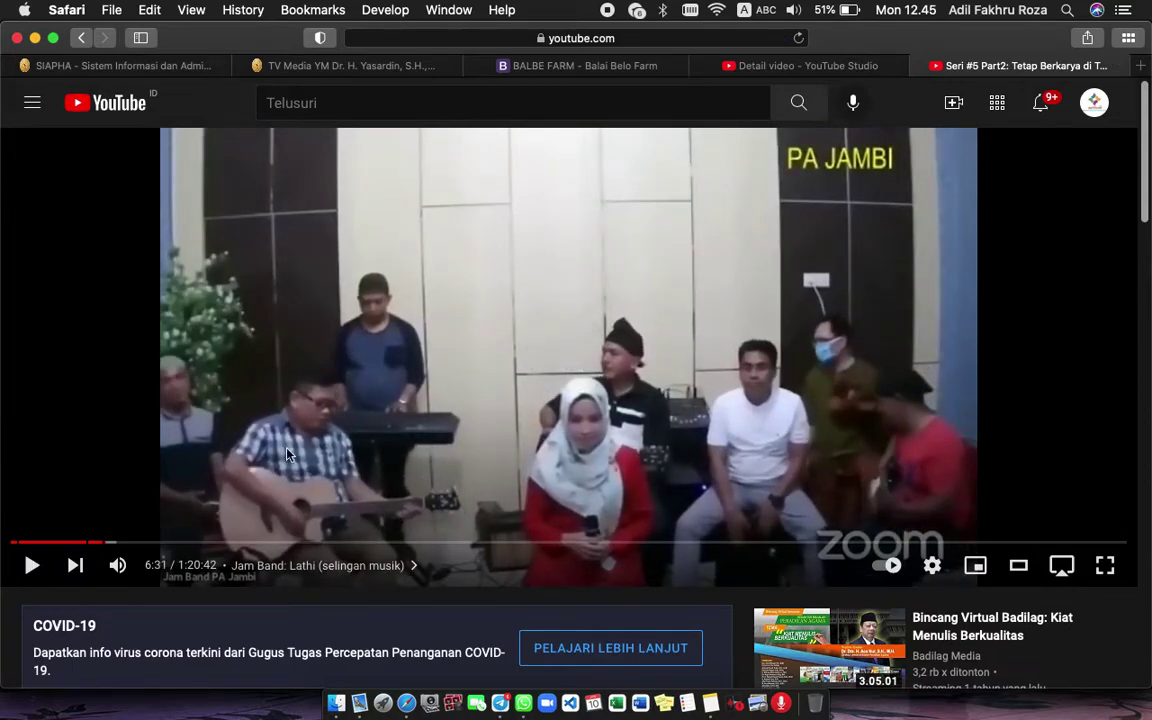
Jump on the video timeline to about 1:53, inside the second chapter.
{"action": "left_click", "coordinate": [37, 545]}
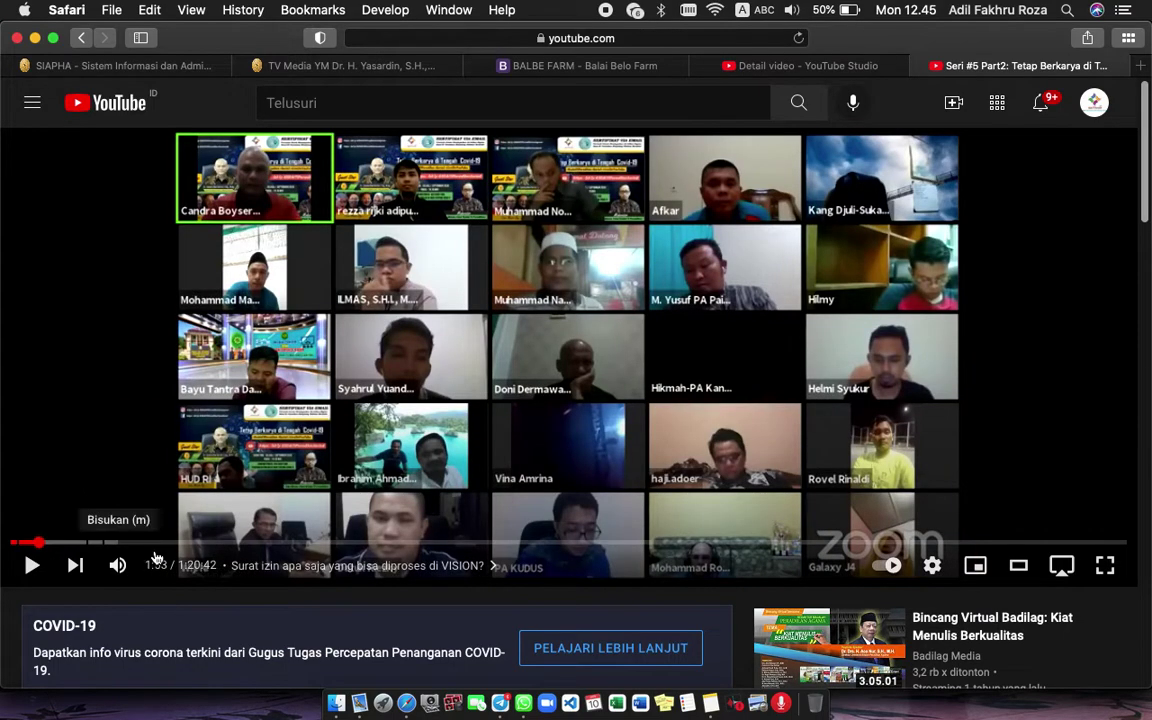
Show the chapter segment list beside the video, and play the video from its beginning.
{"action": "left_click", "coordinate": [324, 574]}
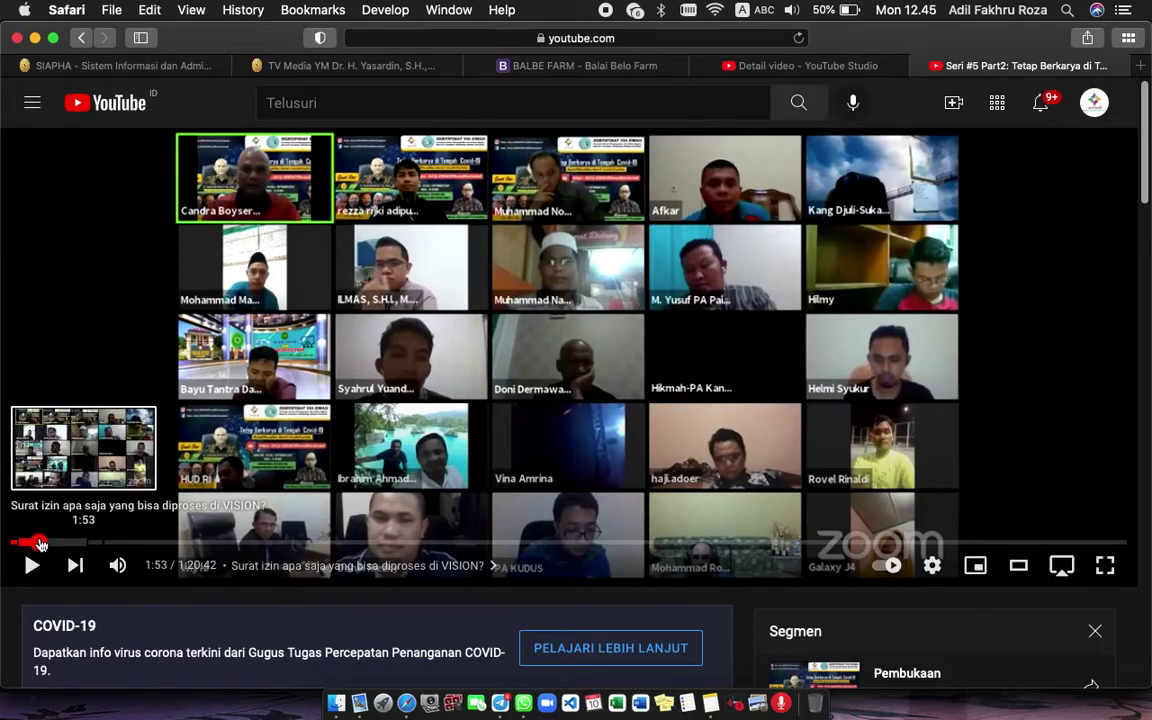
{"action": "left_click_drag", "start_coordinate": [40, 543], "coordinate": [8, 542]}
{"action": "left_click", "coordinate": [295, 358]}
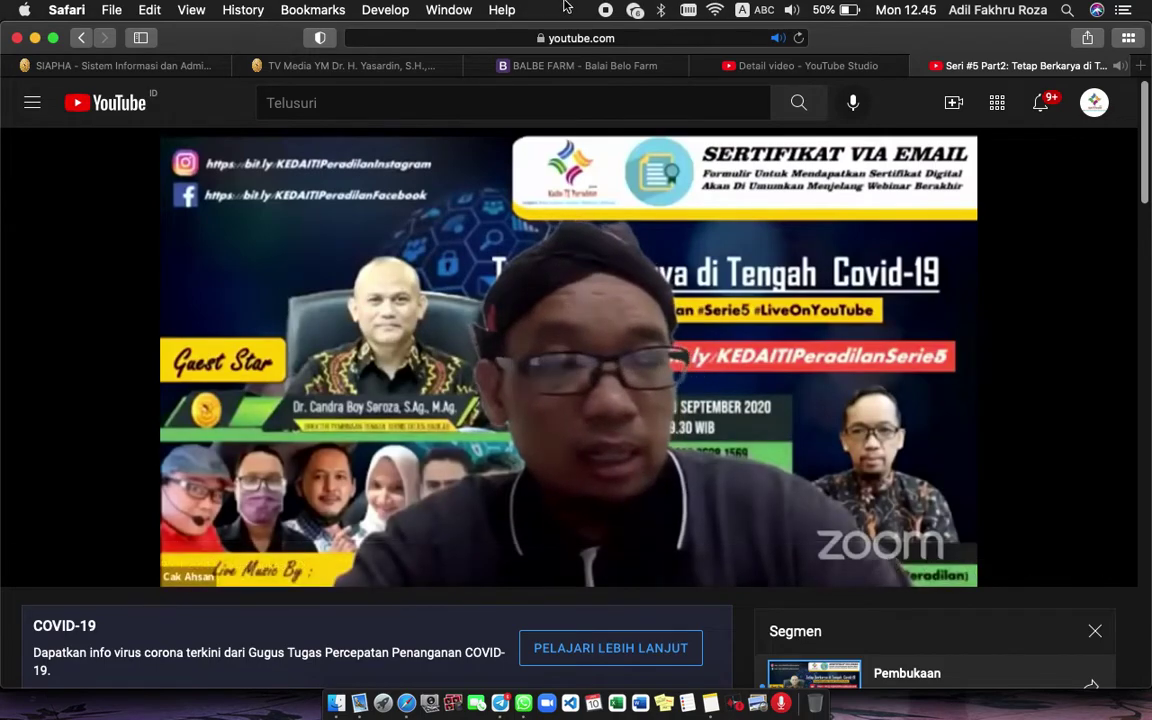
Reload the video's watch page and pause playback at 5:17, within the second chapter.
{"action": "left_click", "coordinate": [798, 38]}
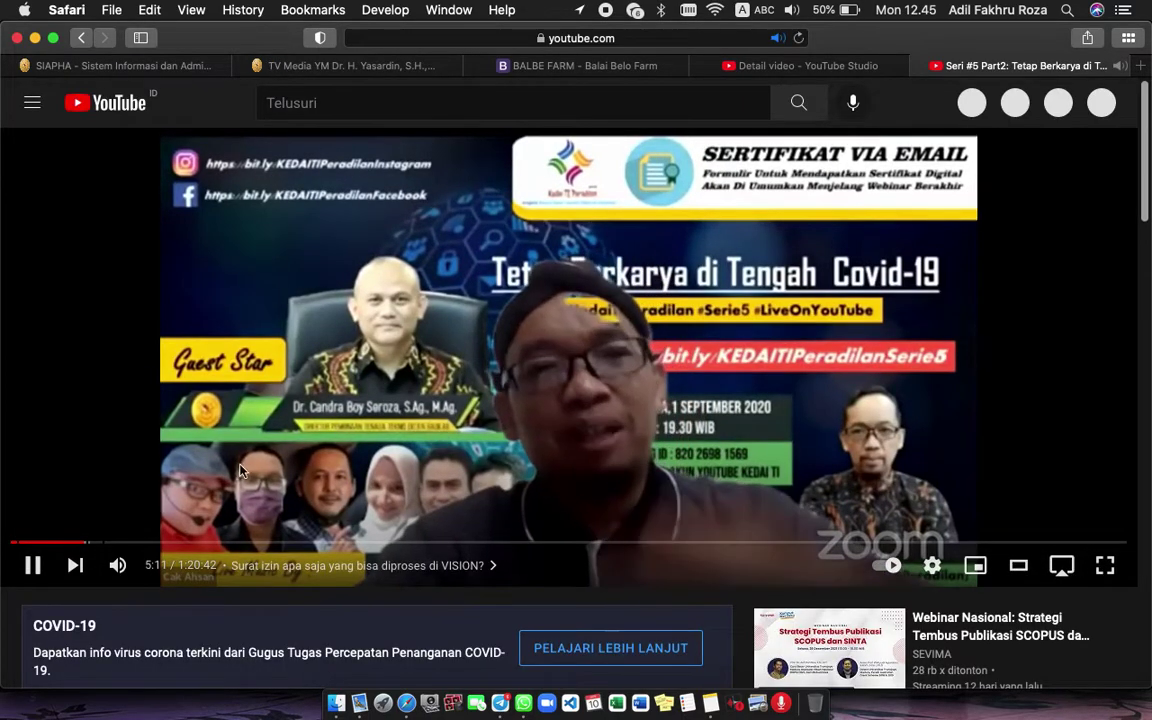
{"action": "scroll", "coordinate": [415, 586], "scroll_direction": "down", "scroll_amount": 3}
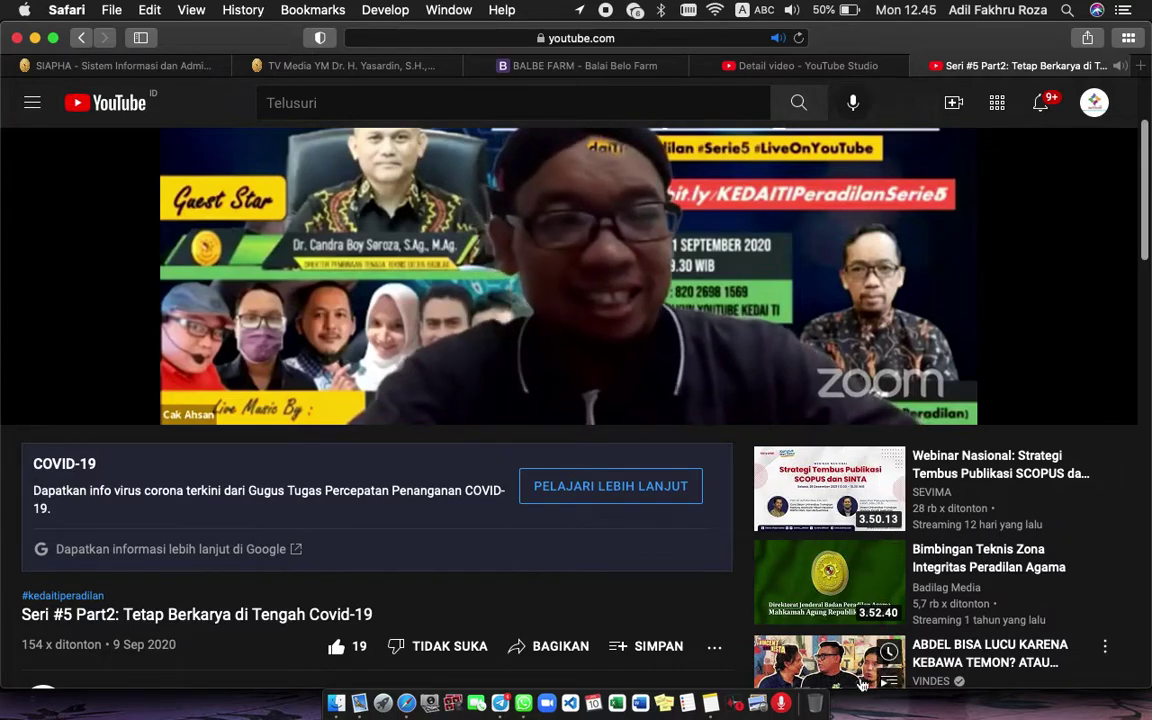
{"action": "left_click", "coordinate": [465, 352]}
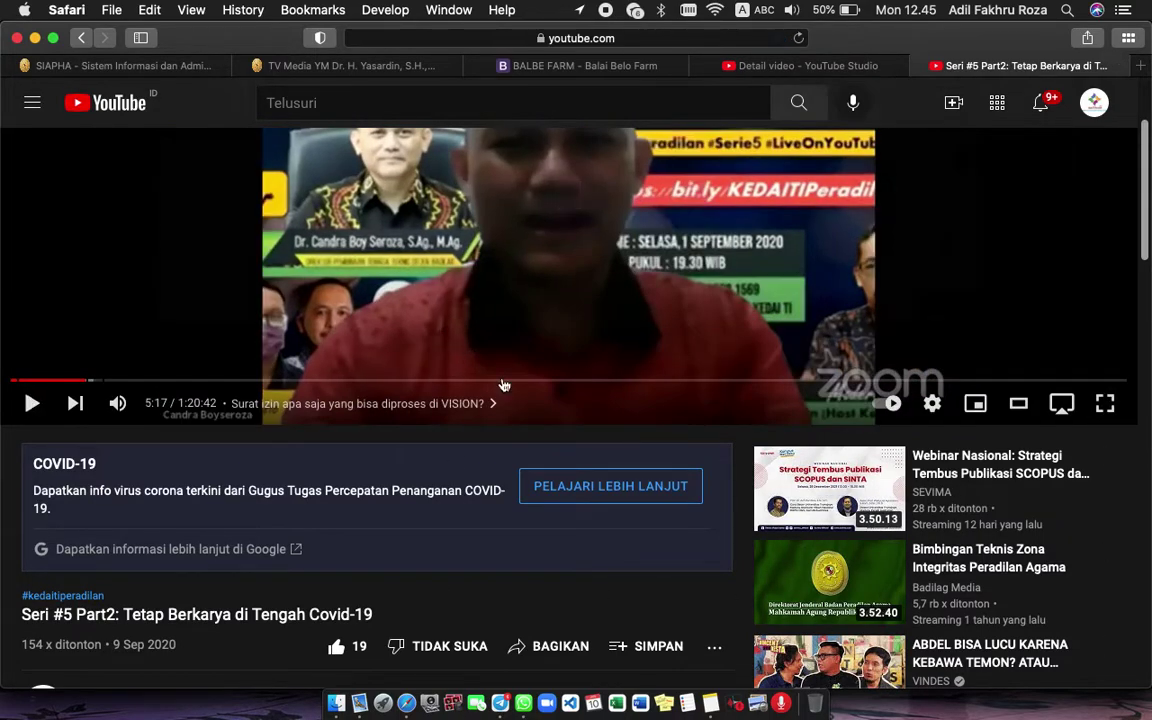
Reopen the chapter segment list from the player and expand the full video description with its timestamps.
{"action": "left_click", "coordinate": [295, 411]}
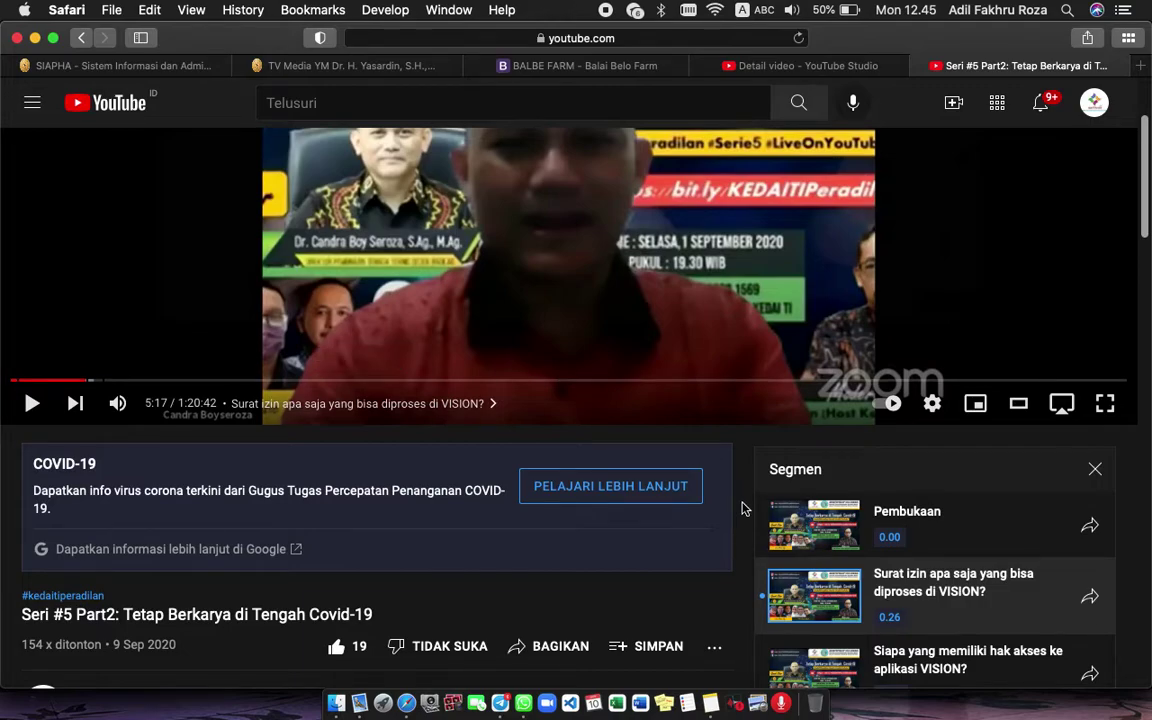
{"action": "scroll", "coordinate": [746, 507], "scroll_direction": "down", "scroll_amount": 3}
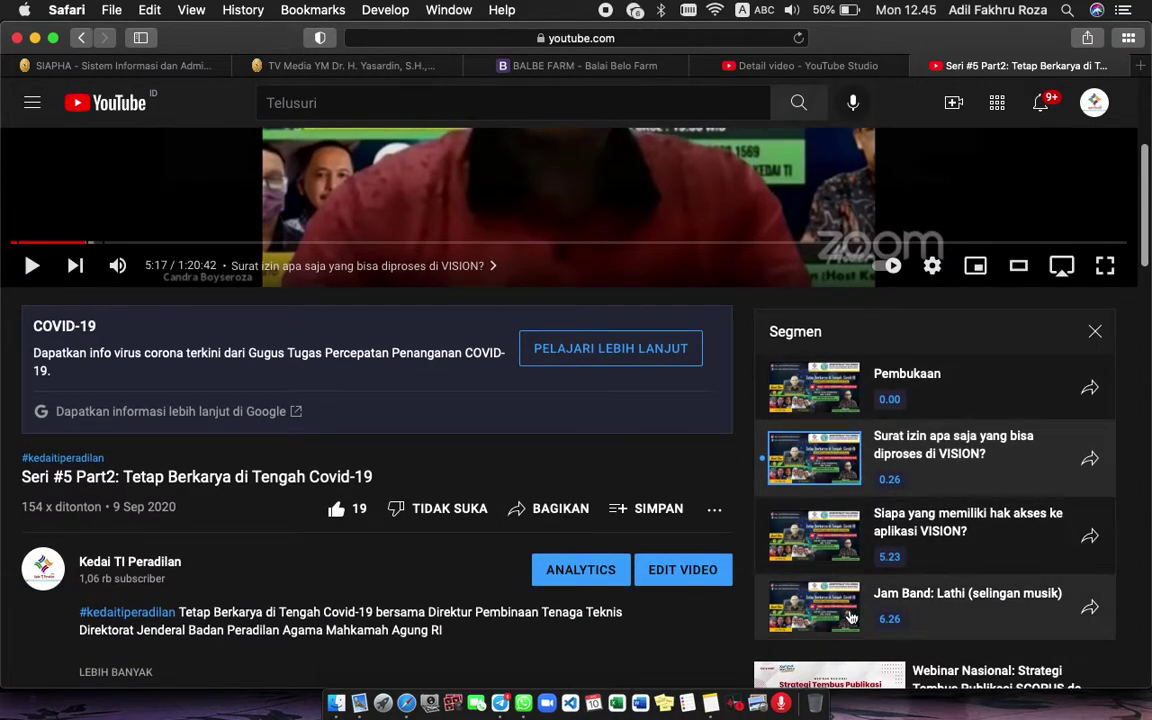
{"action": "scroll", "coordinate": [408, 548], "scroll_direction": "down", "scroll_amount": 4}
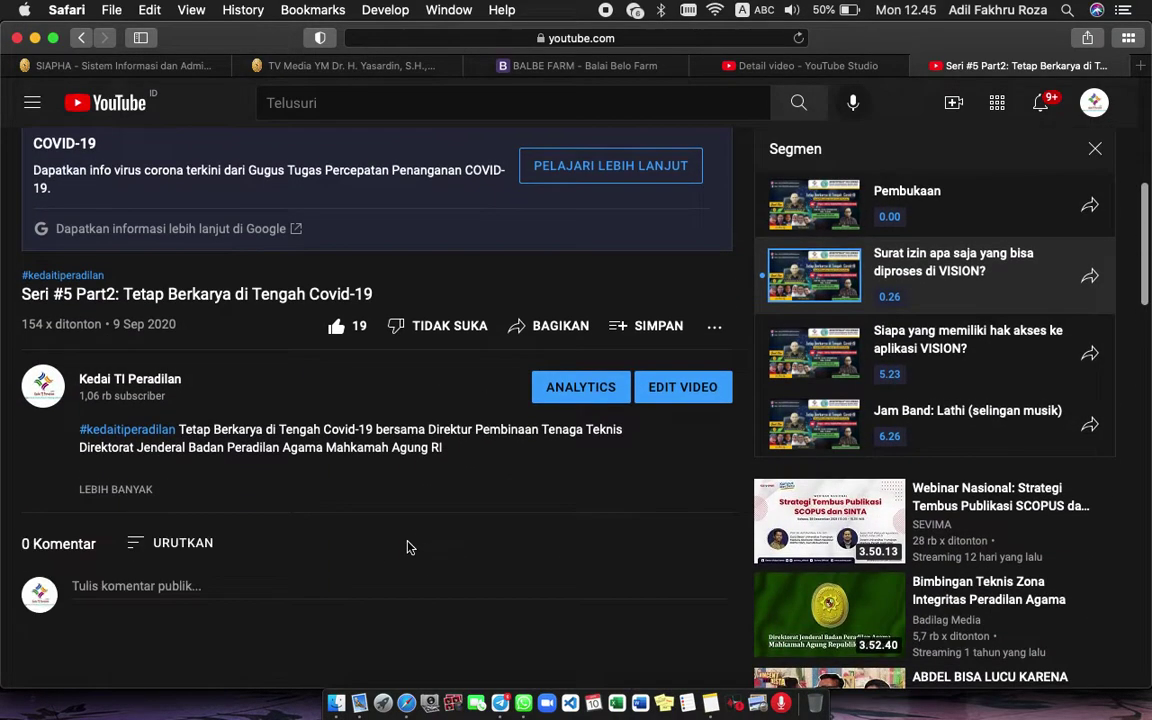
{"action": "left_click", "coordinate": [122, 488]}
{"action": "scroll", "coordinate": [330, 487], "scroll_direction": "down", "scroll_amount": 3}
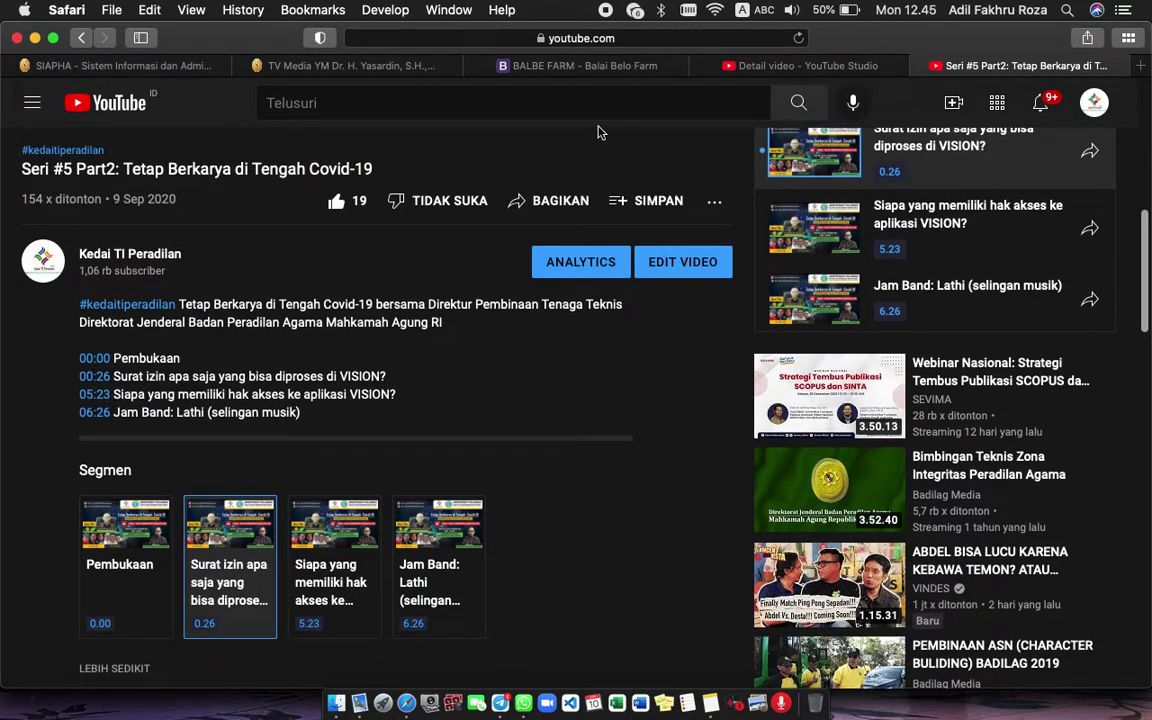
Compare the timestamp lines in YouTube Studio's description with the timestamps and segments on the video's watch page.
{"action": "left_click", "coordinate": [762, 66]}
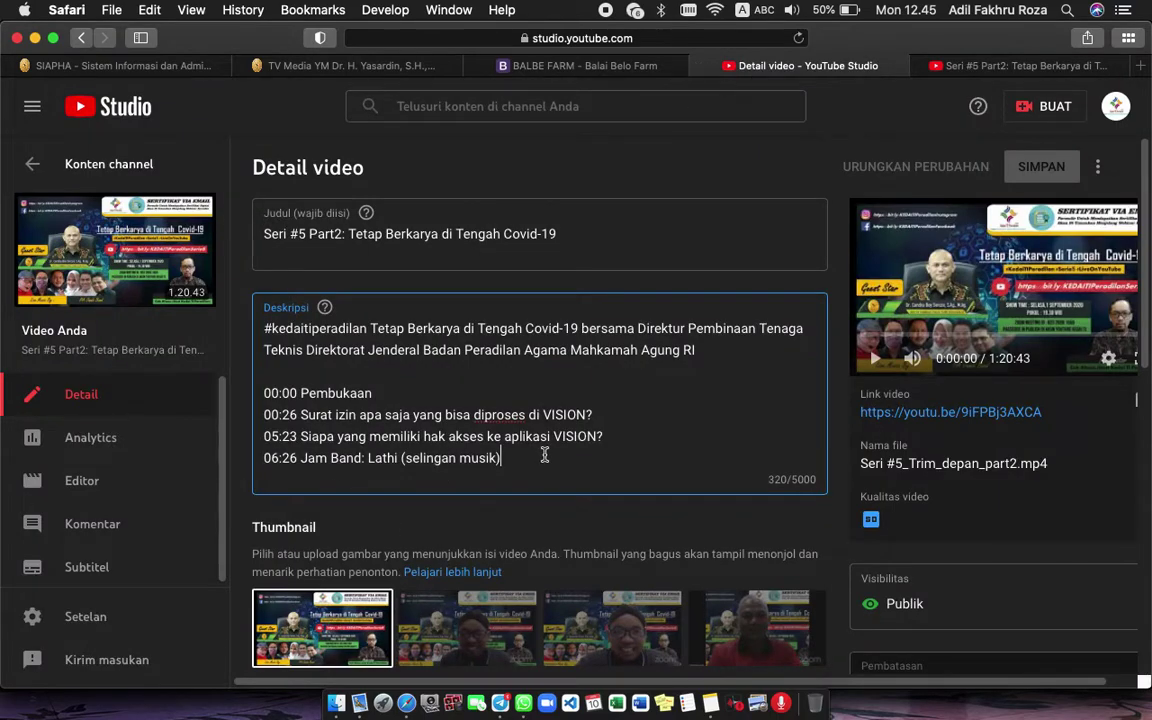
{"action": "left_click", "coordinate": [968, 72]}
{"action": "scroll", "coordinate": [500, 378], "scroll_direction": "down", "scroll_amount": 2}
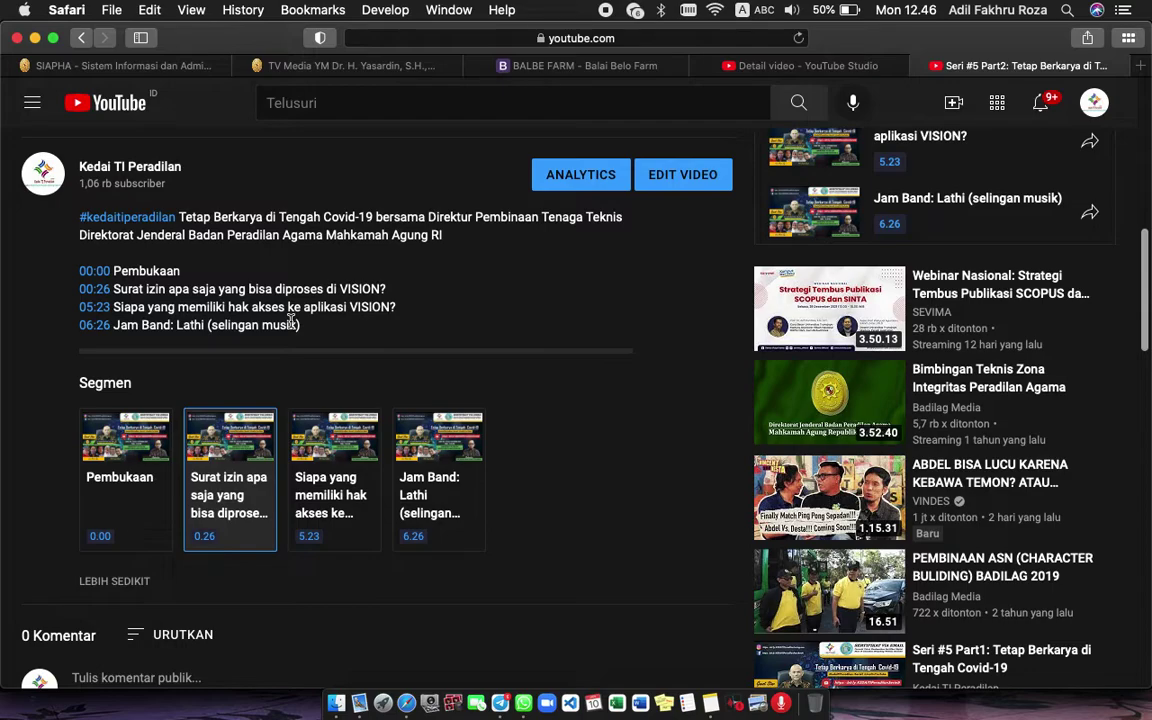
{"action": "scroll", "coordinate": [461, 312], "scroll_direction": "up", "scroll_amount": 2}
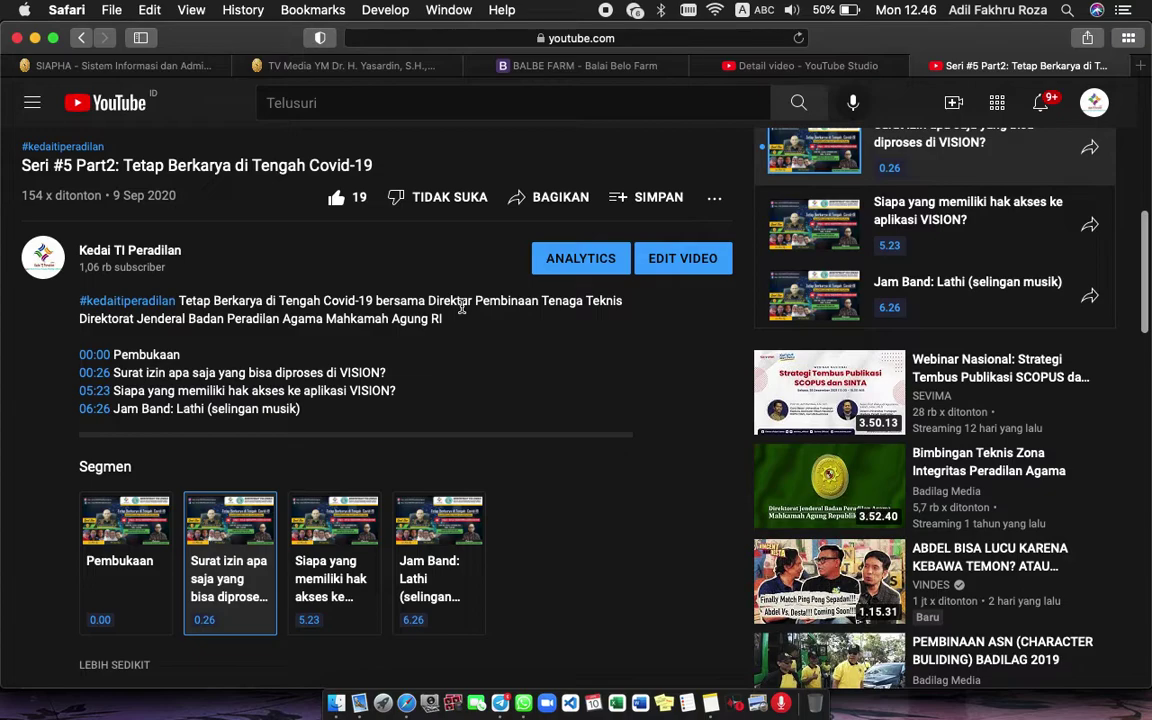
{"action": "scroll", "coordinate": [600, 340], "scroll_direction": "up", "scroll_amount": 6}
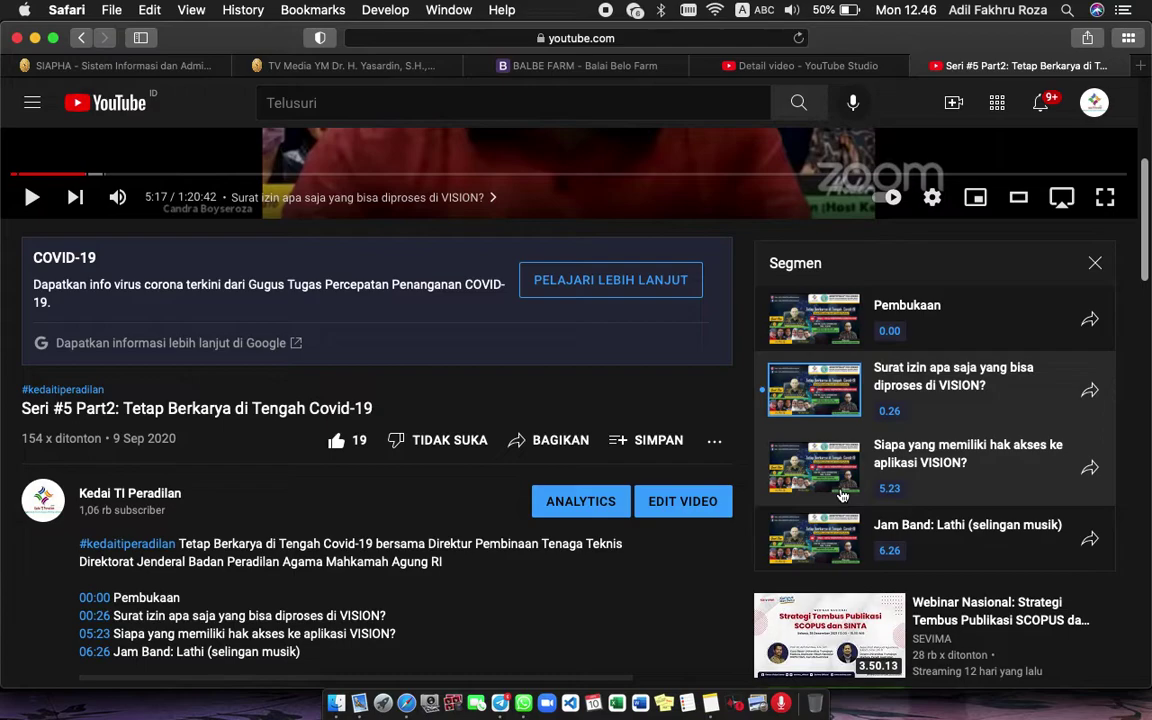
{"action": "scroll", "coordinate": [745, 400], "scroll_direction": "up", "scroll_amount": 5}
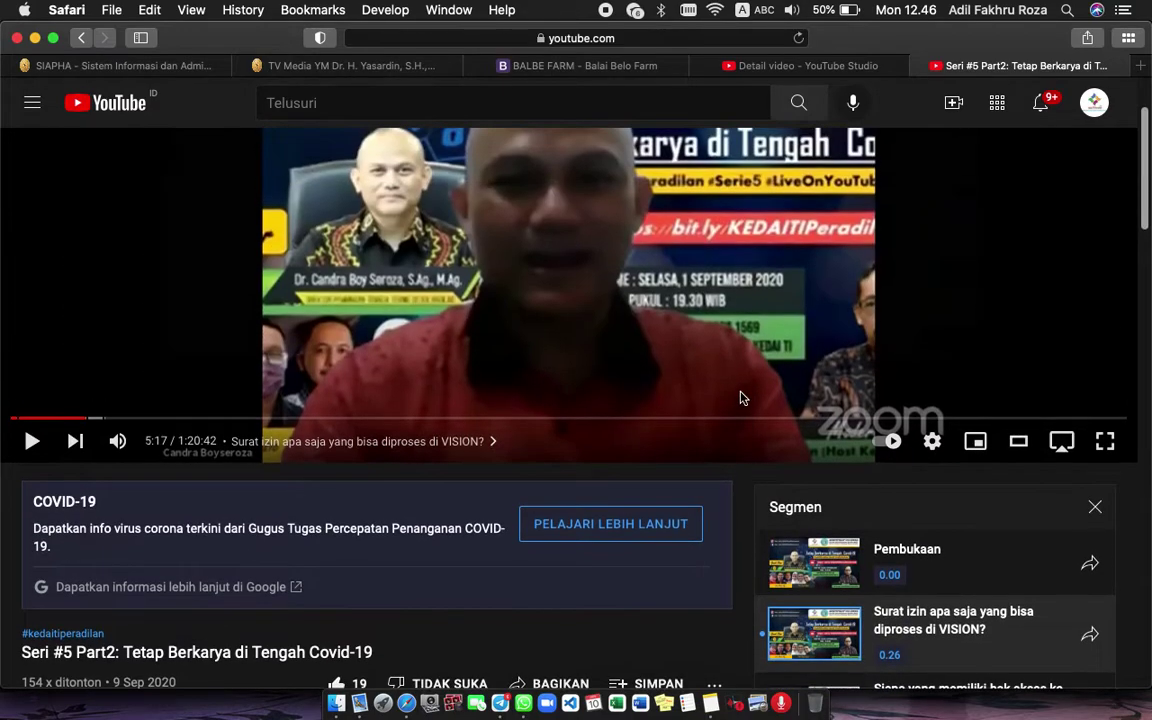
{"action": "scroll", "coordinate": [17, 522], "scroll_direction": "up", "scroll_amount": 3}
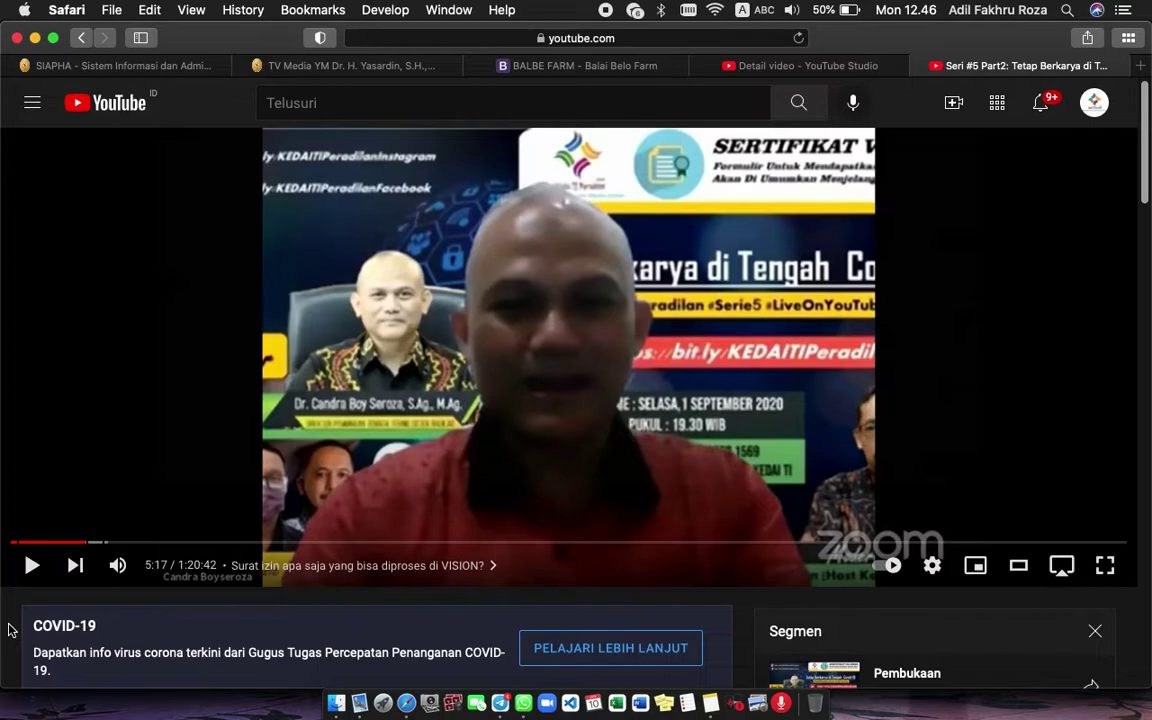
Highlight the view count below the video title, then clear the selection.
{"action": "scroll", "coordinate": [10, 629], "scroll_direction": "down", "scroll_amount": 3}
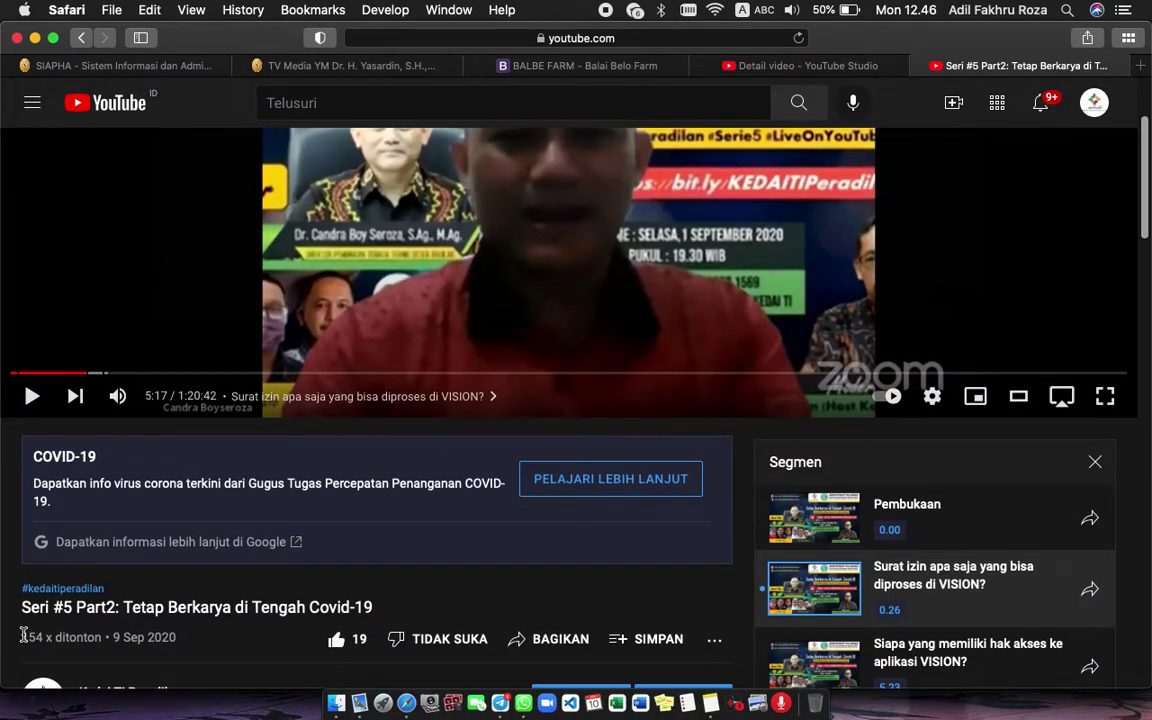
{"action": "left_click_drag", "start_coordinate": [22, 637], "coordinate": [48, 637]}
{"action": "left_click", "coordinate": [101, 630]}
{"action": "left_click_drag", "start_coordinate": [22, 637], "coordinate": [52, 637]}
{"action": "left_click", "coordinate": [113, 636]}
Examine the description's timestamp links and the matching segment thumbnails below them.
{"action": "scroll", "coordinate": [113, 636], "scroll_direction": "down", "scroll_amount": 2}
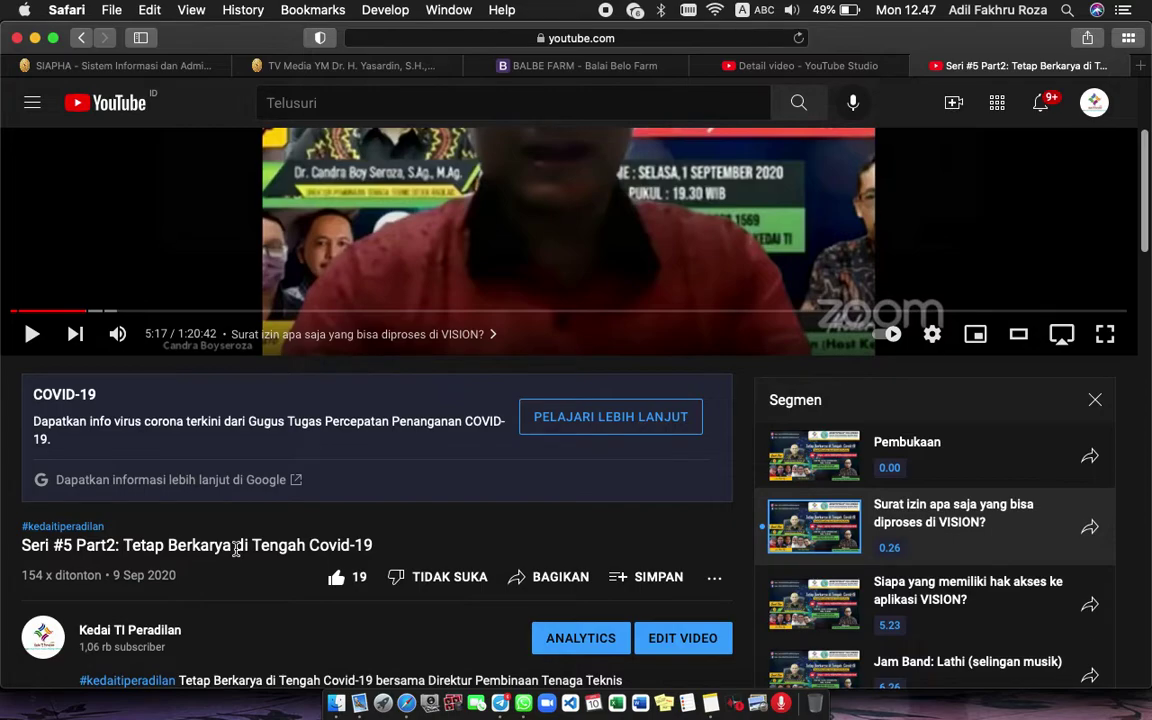
{"action": "scroll", "coordinate": [236, 549], "scroll_direction": "down", "scroll_amount": 5}
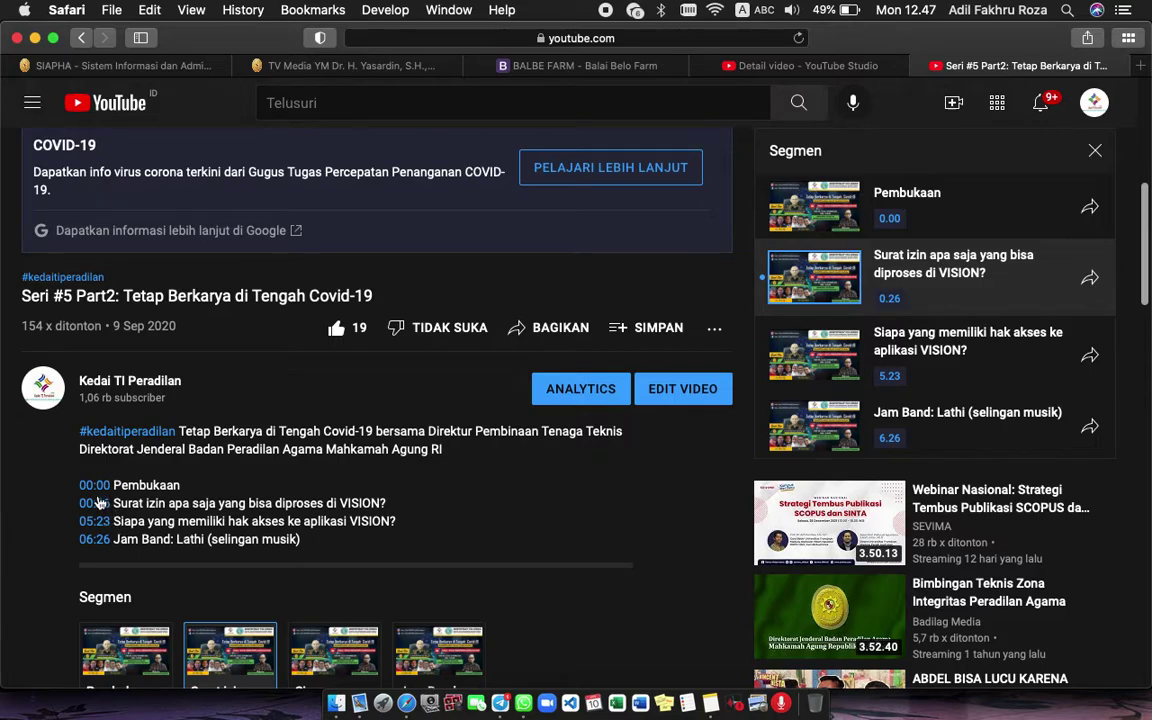
{"action": "scroll", "coordinate": [172, 516], "scroll_direction": "down", "scroll_amount": 1}
{"action": "scroll", "coordinate": [170, 516], "scroll_direction": "down", "scroll_amount": 1}
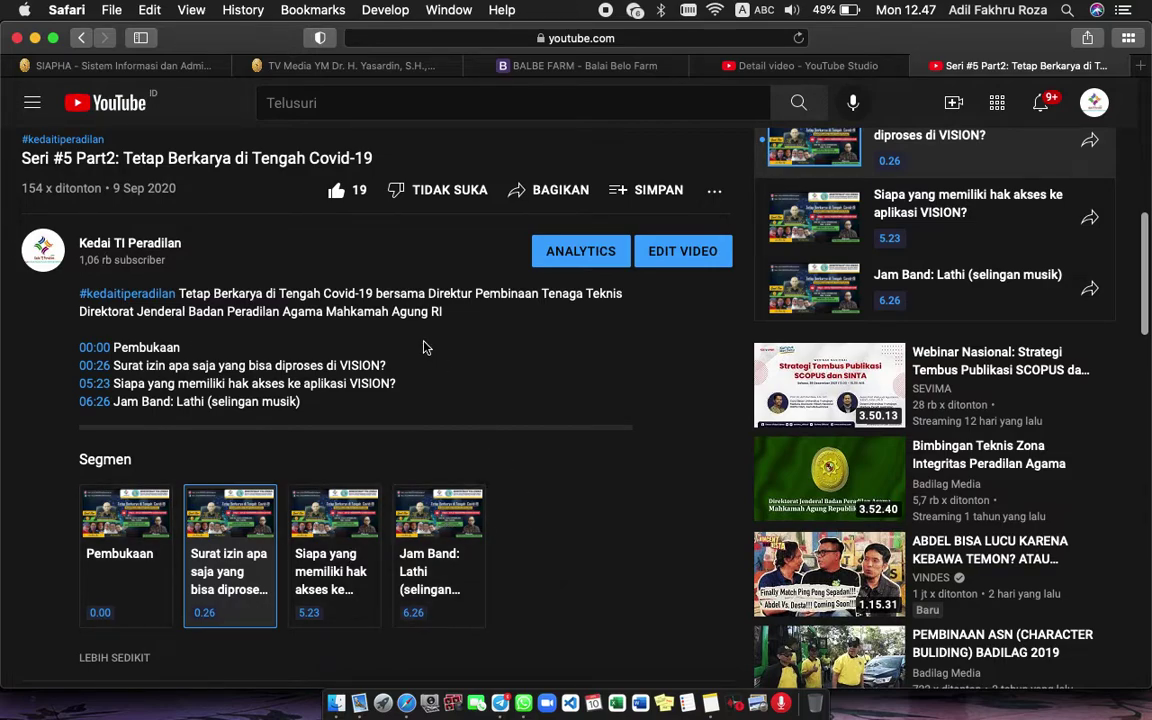
{"action": "scroll", "coordinate": [381, 306], "scroll_direction": "up", "scroll_amount": 2}
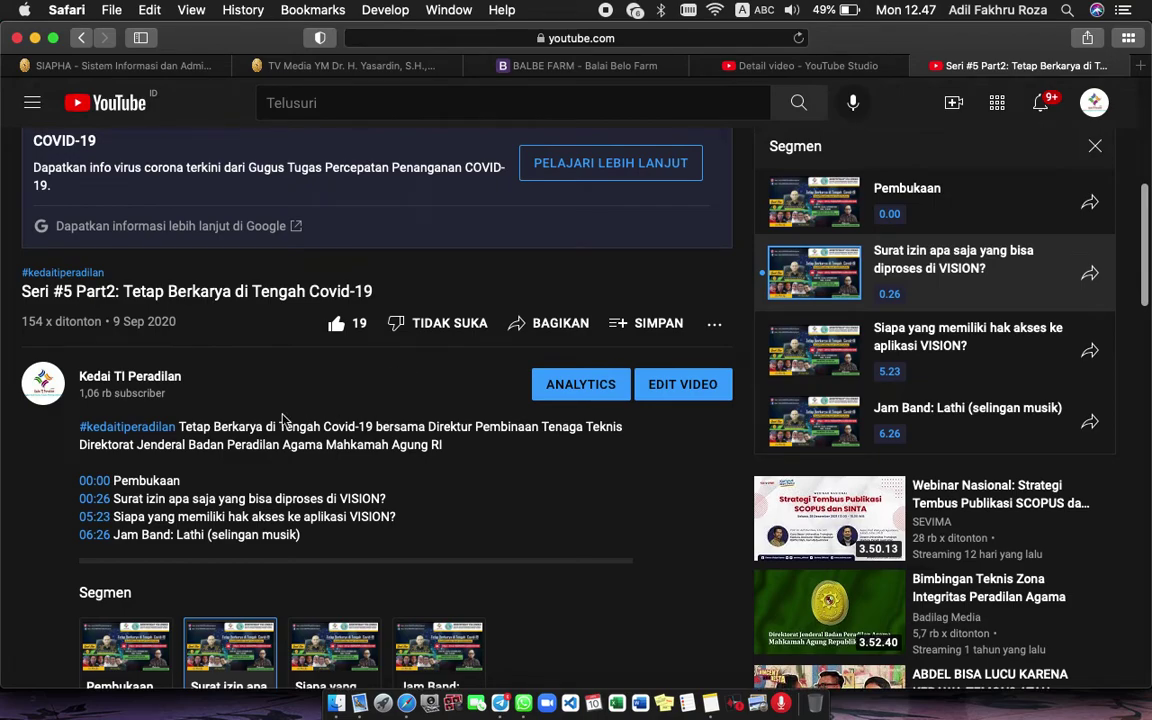
{"action": "scroll", "coordinate": [283, 418], "scroll_direction": "up", "scroll_amount": 5}
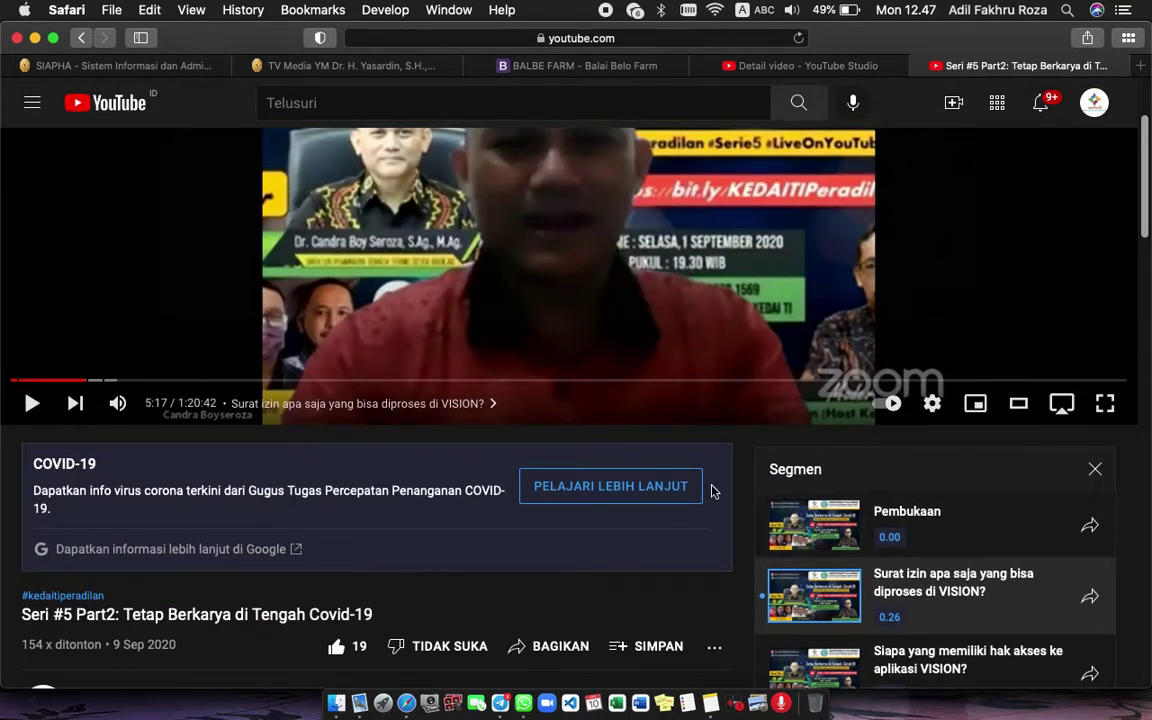
Close the segment list and reopen it from the player's chapter title, then collapse the video description.
{"action": "left_click", "coordinate": [1095, 472]}
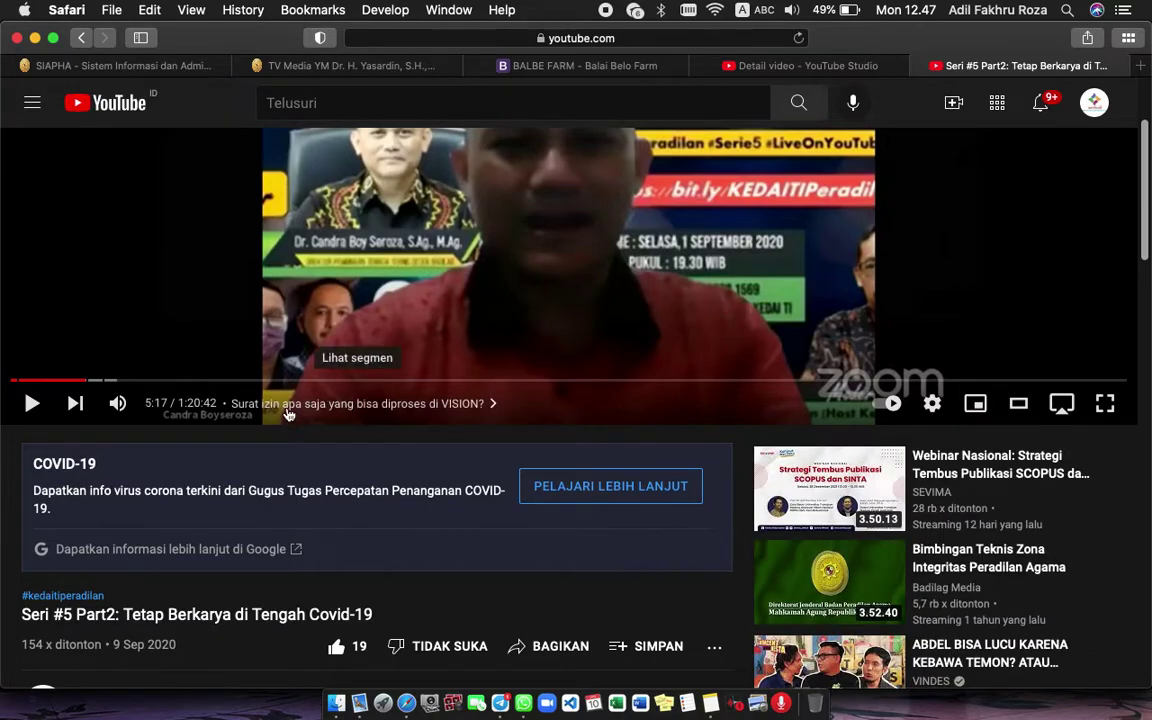
{"action": "left_click", "coordinate": [389, 405]}
{"action": "scroll", "coordinate": [751, 530], "scroll_direction": "down", "scroll_amount": 3}
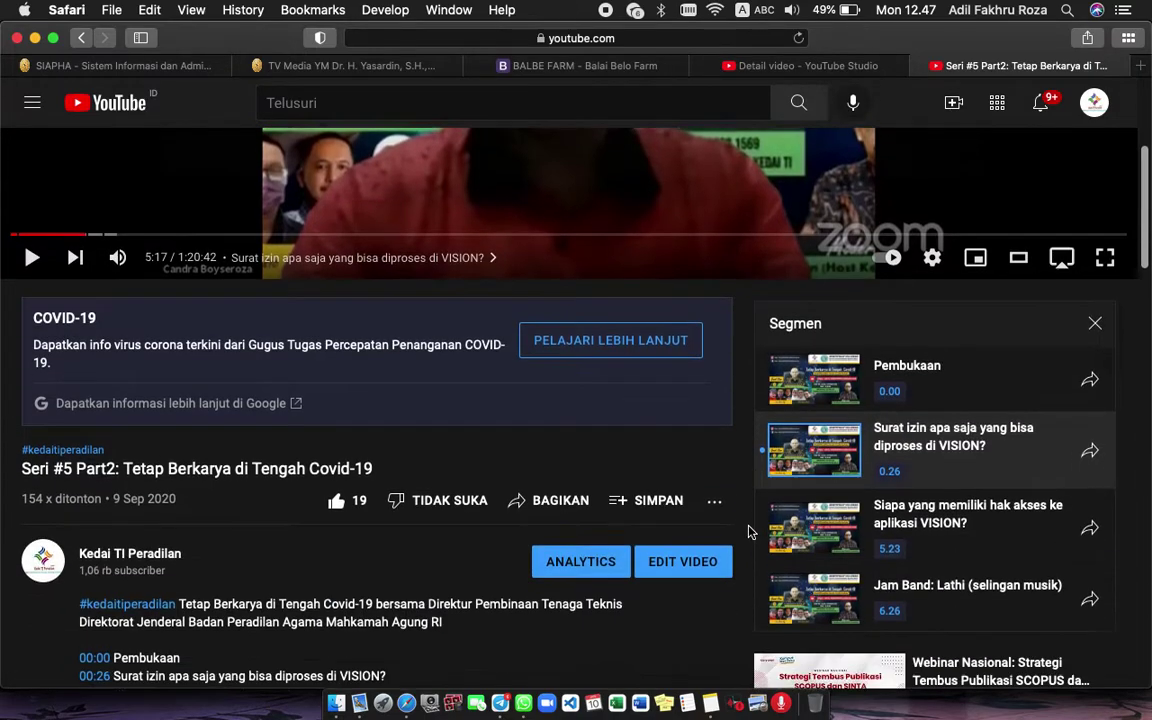
{"action": "scroll", "coordinate": [320, 548], "scroll_direction": "down", "scroll_amount": 3}
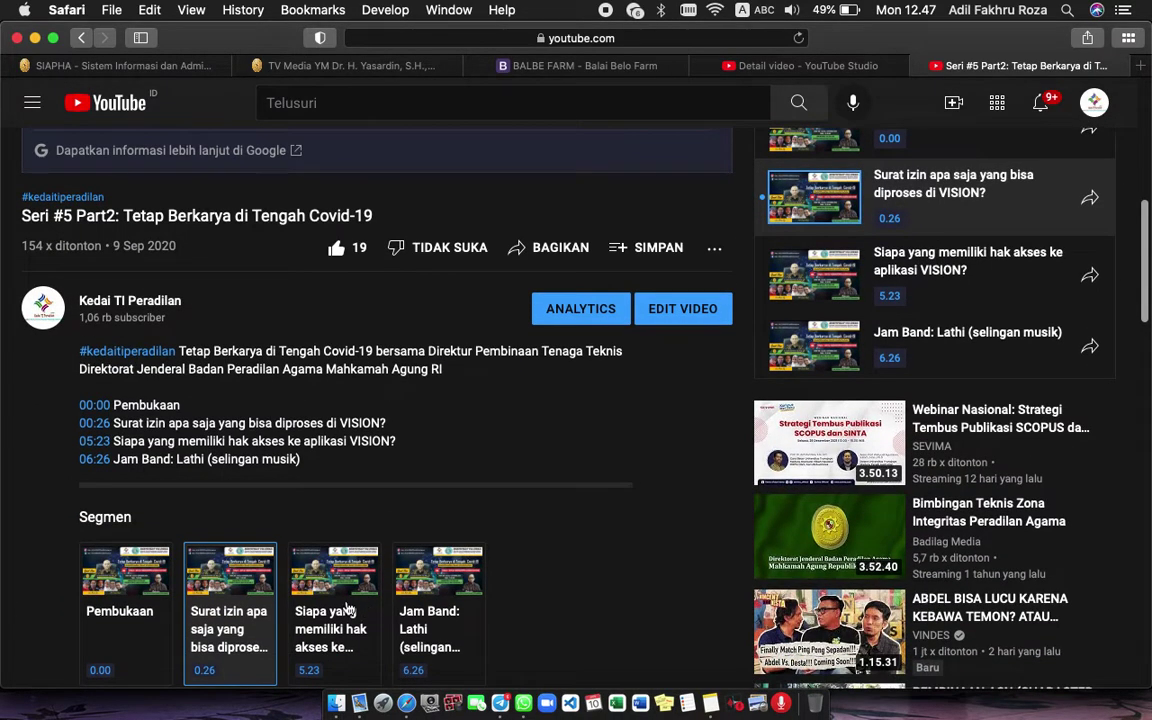
{"action": "scroll", "coordinate": [105, 515], "scroll_direction": "down", "scroll_amount": 3}
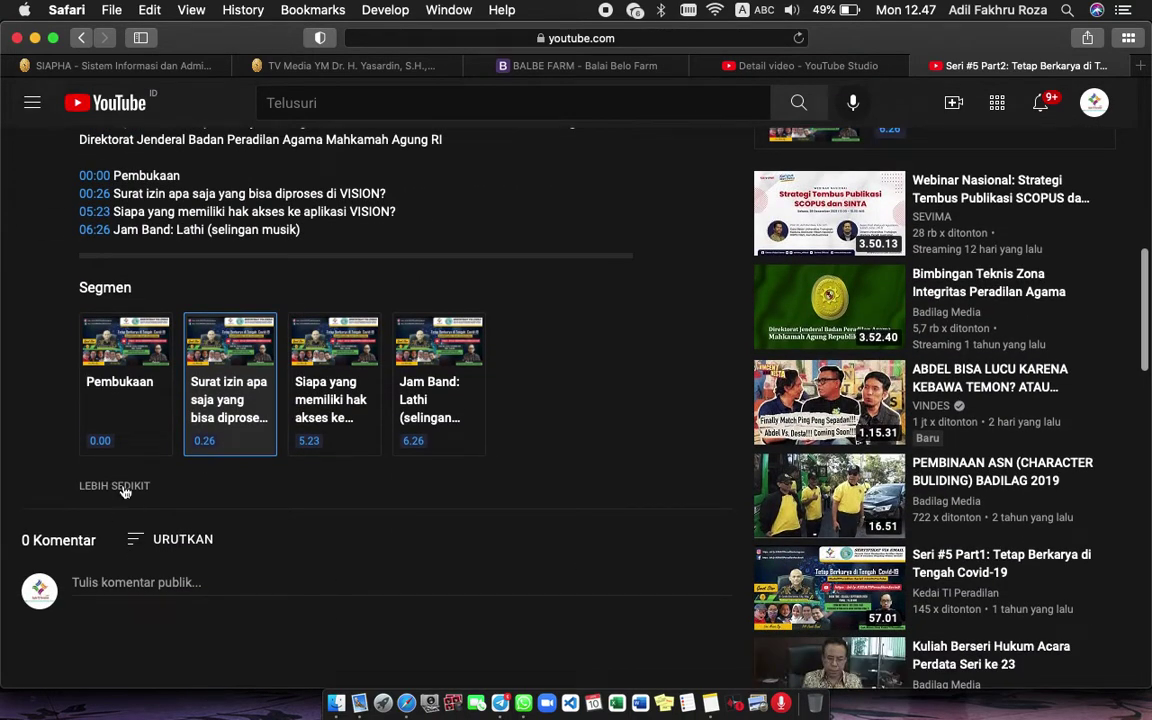
{"action": "left_click", "coordinate": [118, 481]}
{"action": "scroll", "coordinate": [440, 415], "scroll_direction": "up", "scroll_amount": 5}
{"action": "scroll", "coordinate": [450, 406], "scroll_direction": "up", "scroll_amount": 3}
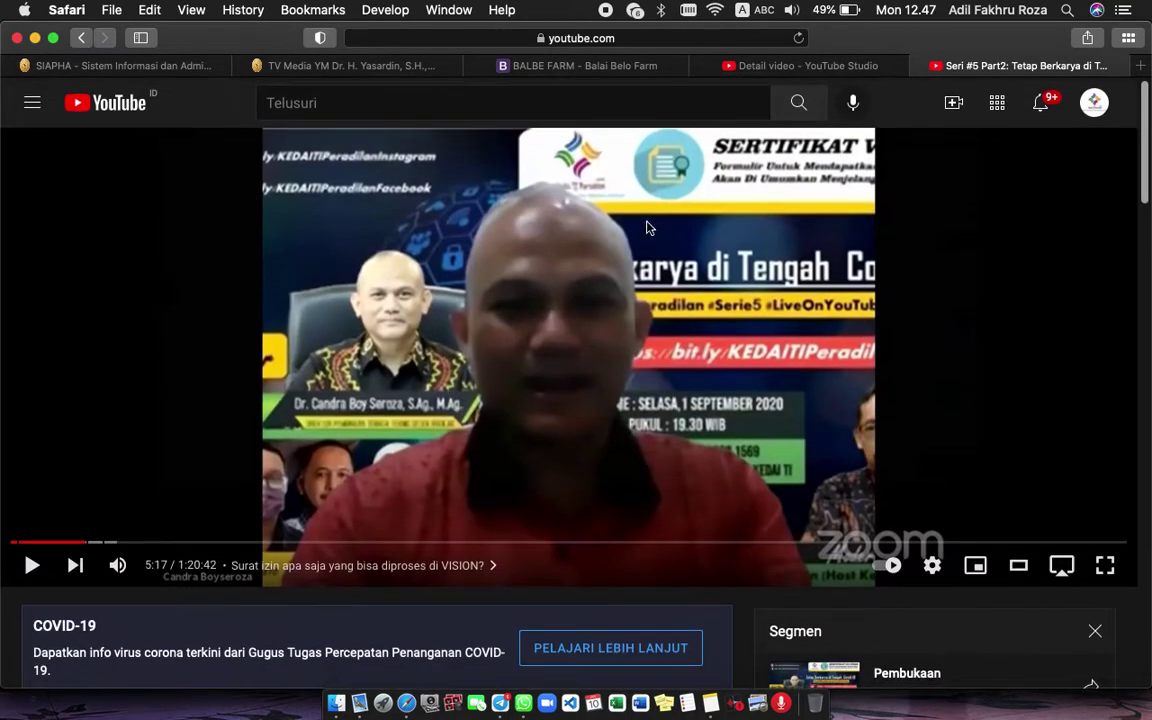
{"action": "left_click", "coordinate": [786, 66]}
{"action": "left_click", "coordinate": [335, 271]}
{"action": "key", "text": "super+bracketleft"}
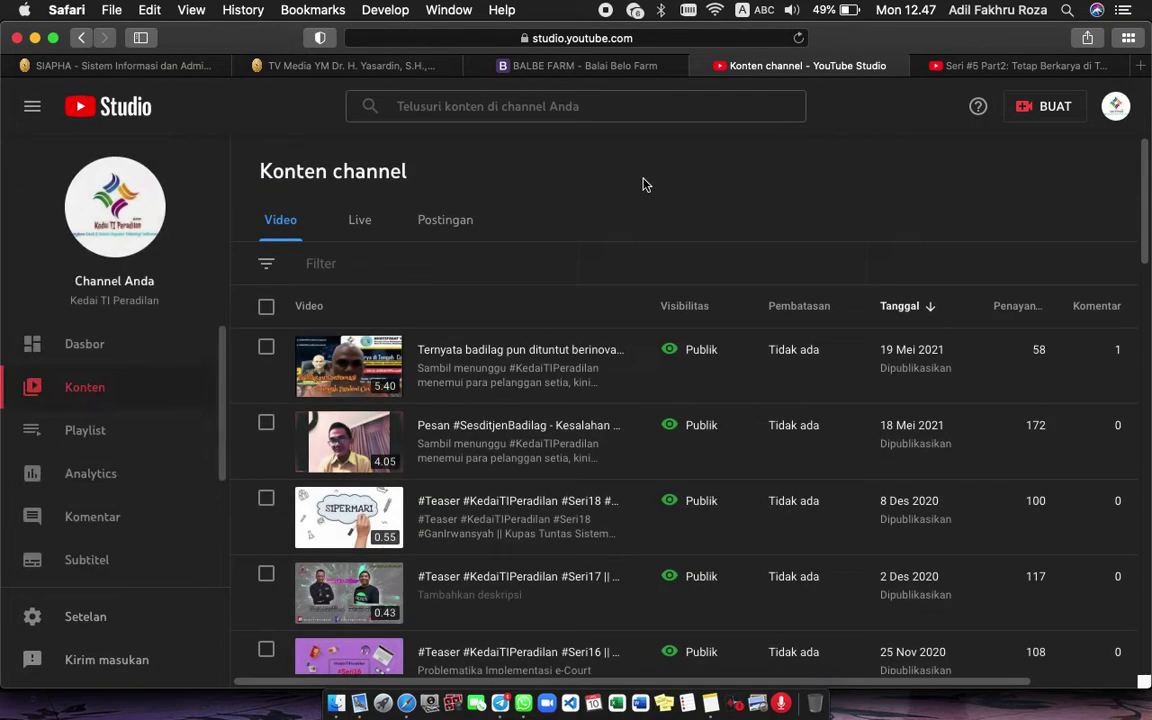
{"action": "scroll", "coordinate": [486, 398], "scroll_direction": "down", "scroll_amount": 15}
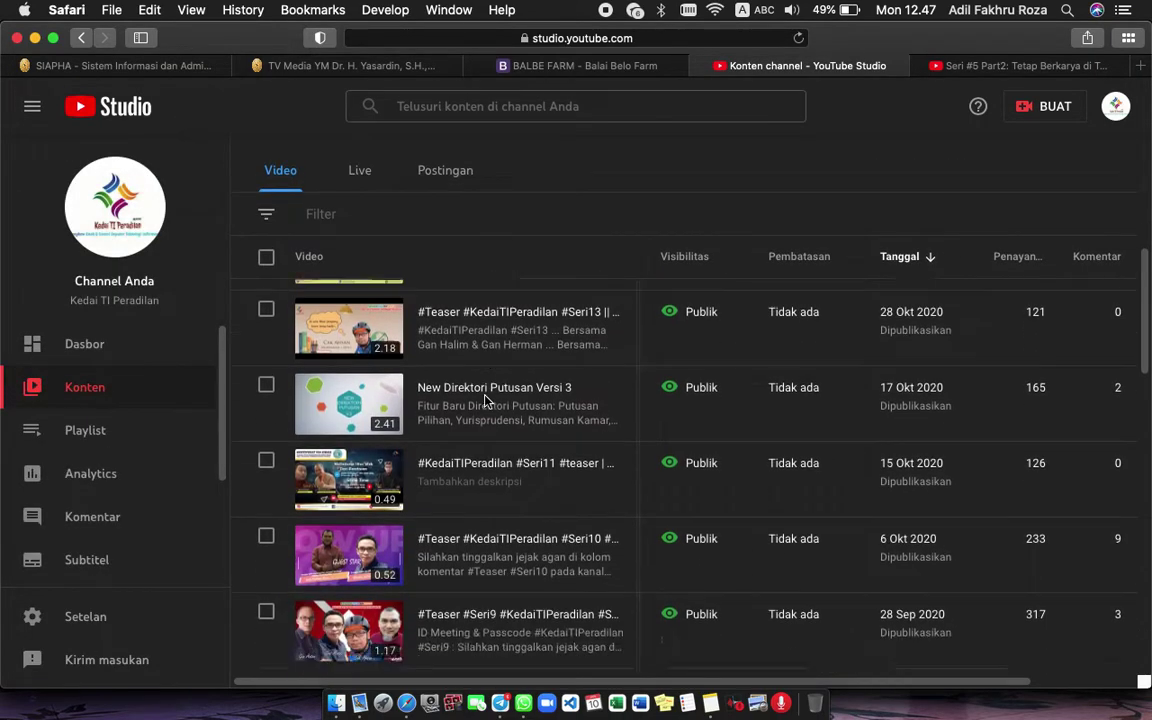
{"action": "scroll", "coordinate": [486, 400], "scroll_direction": "down", "scroll_amount": 4}
{"action": "scroll", "coordinate": [486, 400], "scroll_direction": "up", "scroll_amount": 1}
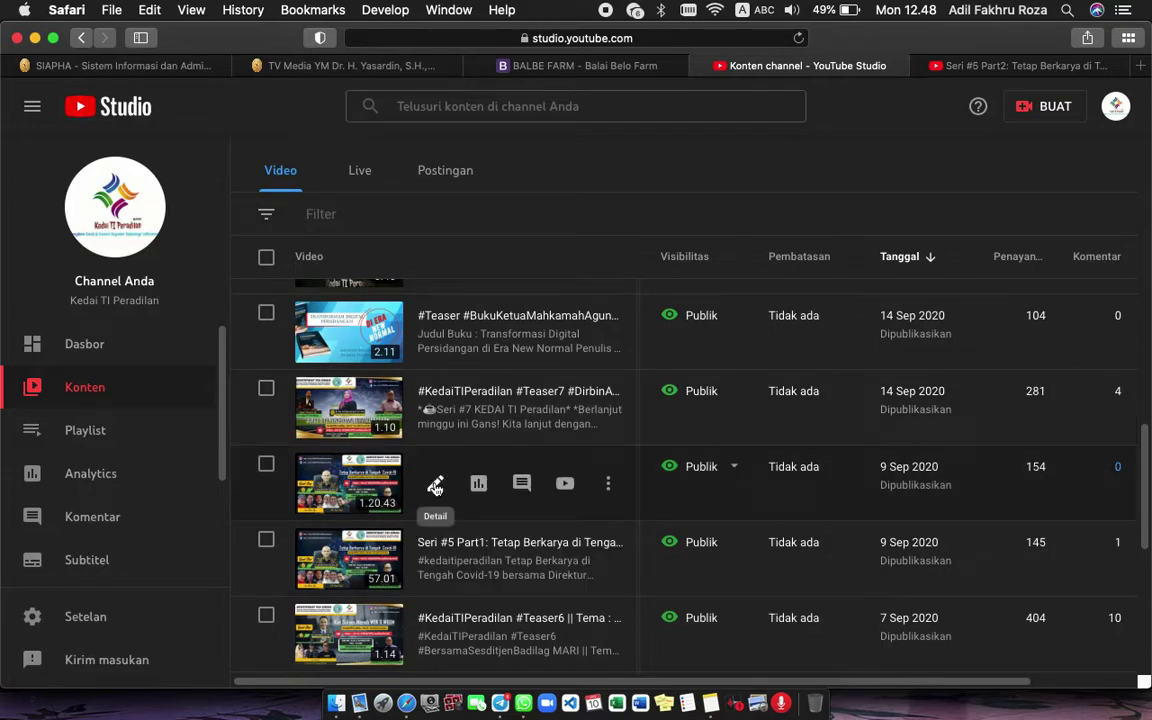
{"action": "left_click", "coordinate": [435, 485]}
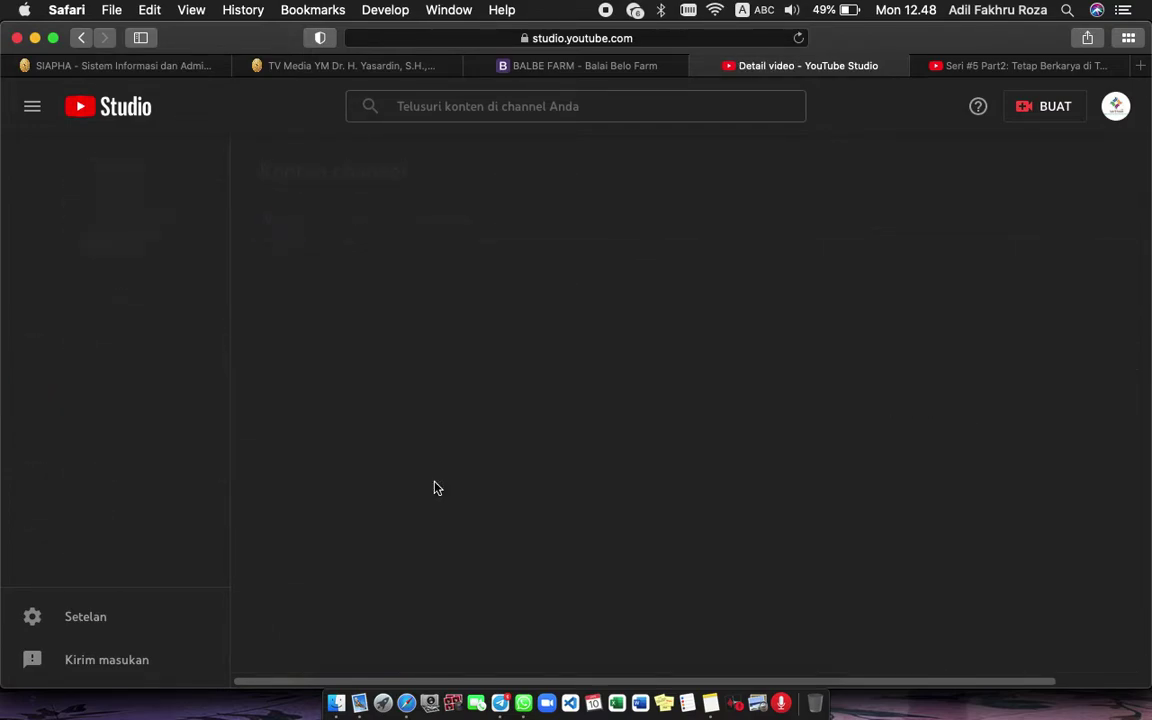
Highlight the "00:00 Pembukaan" line in the description and examine how its timestamp is written.
{"action": "left_click", "coordinate": [334, 376]}
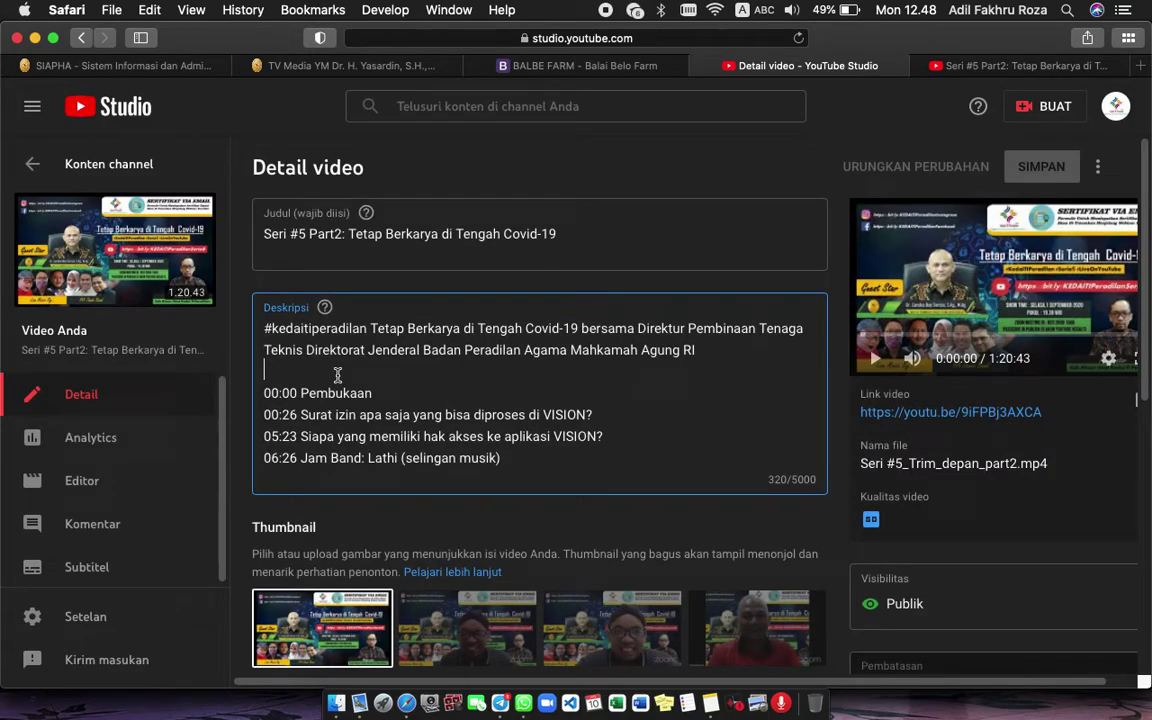
{"action": "left_click_drag", "start_coordinate": [266, 392], "coordinate": [380, 392]}
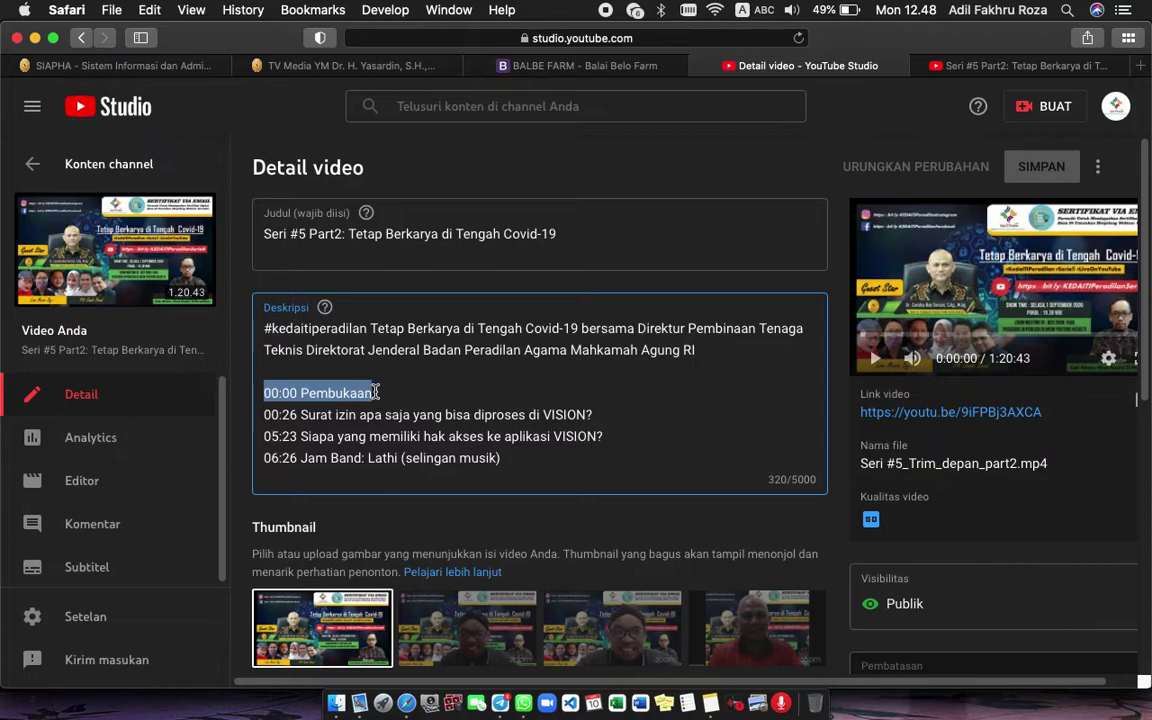
{"action": "left_click", "coordinate": [347, 392]}
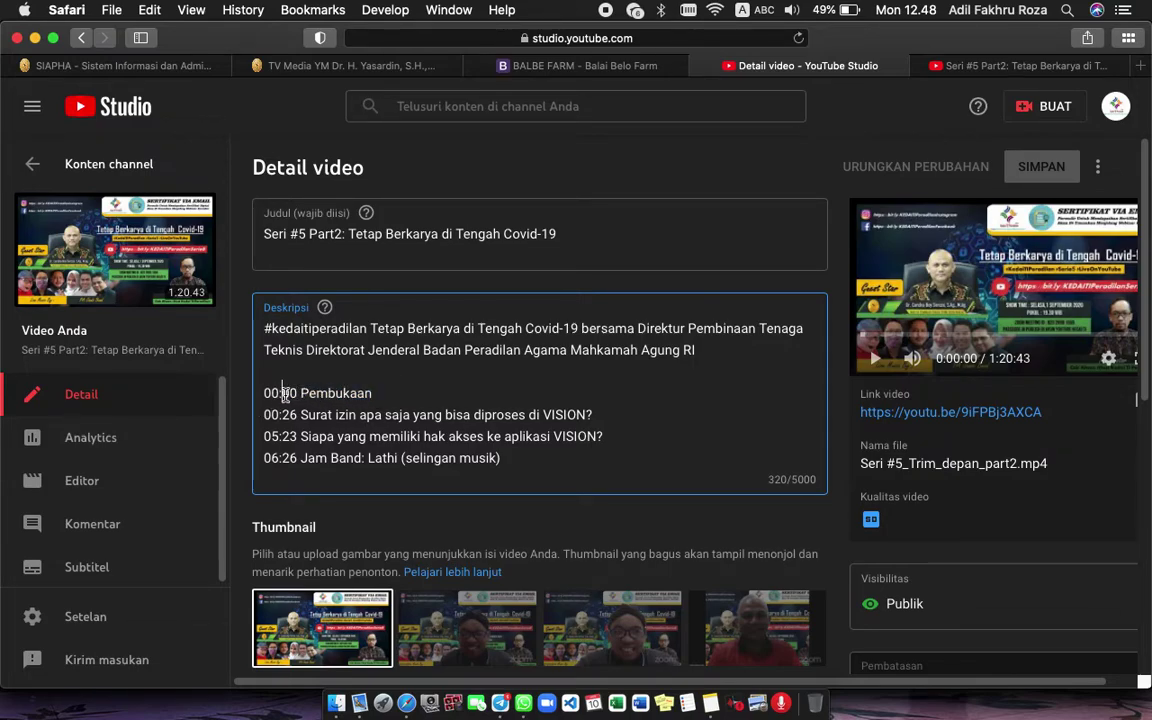
{"action": "key", "text": "Left"}
{"action": "key", "text": "Left"}
{"action": "key", "text": "Left"}
{"action": "key", "text": "Left"}
Return to the video's watch page and jump on the timeline to 1:02:24, inside the Jam Band: Lathi chapter.
{"action": "left_click", "coordinate": [920, 65]}
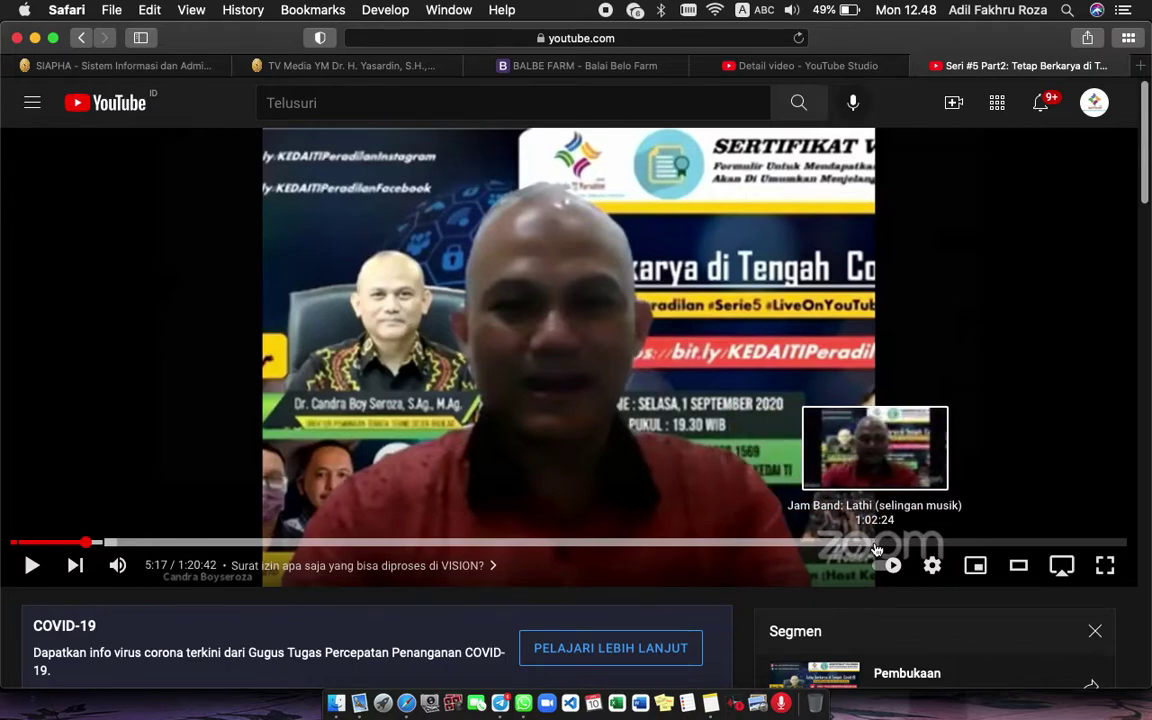
{"action": "left_click", "coordinate": [873, 543]}
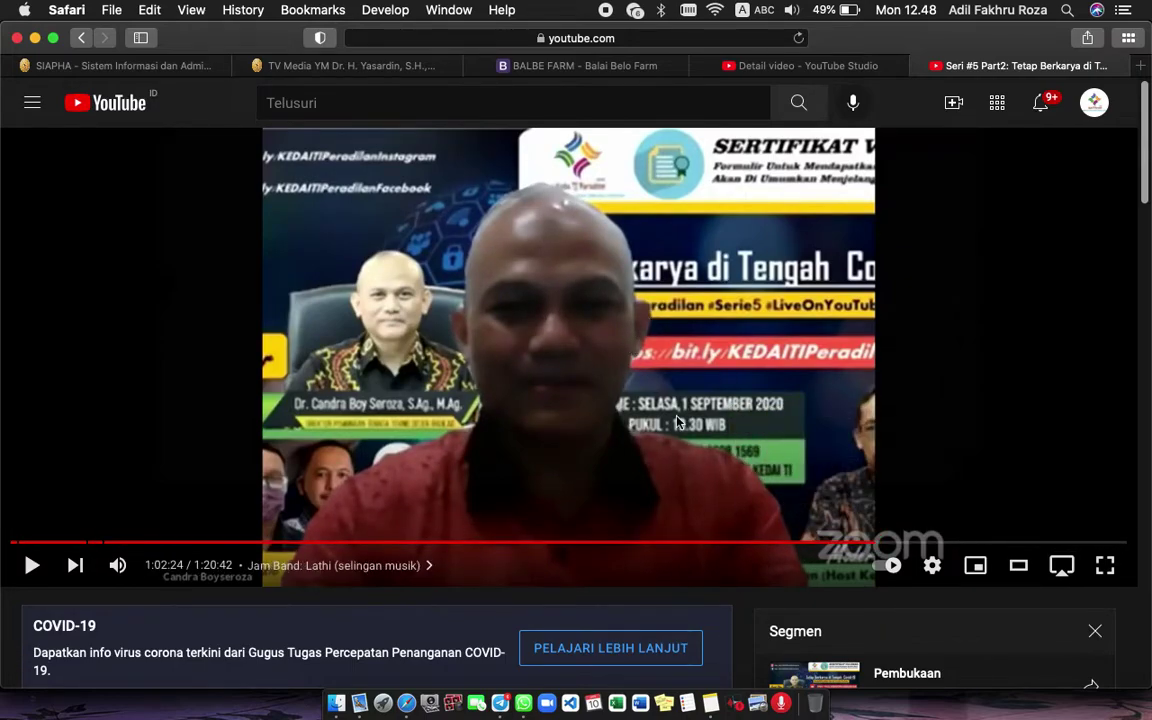
Play the video briefly to find the new chapter's start, then add "1:02:30 Segmen baru" below the last description timestamp in YouTube Studio and save.
{"action": "left_click", "coordinate": [578, 346]}
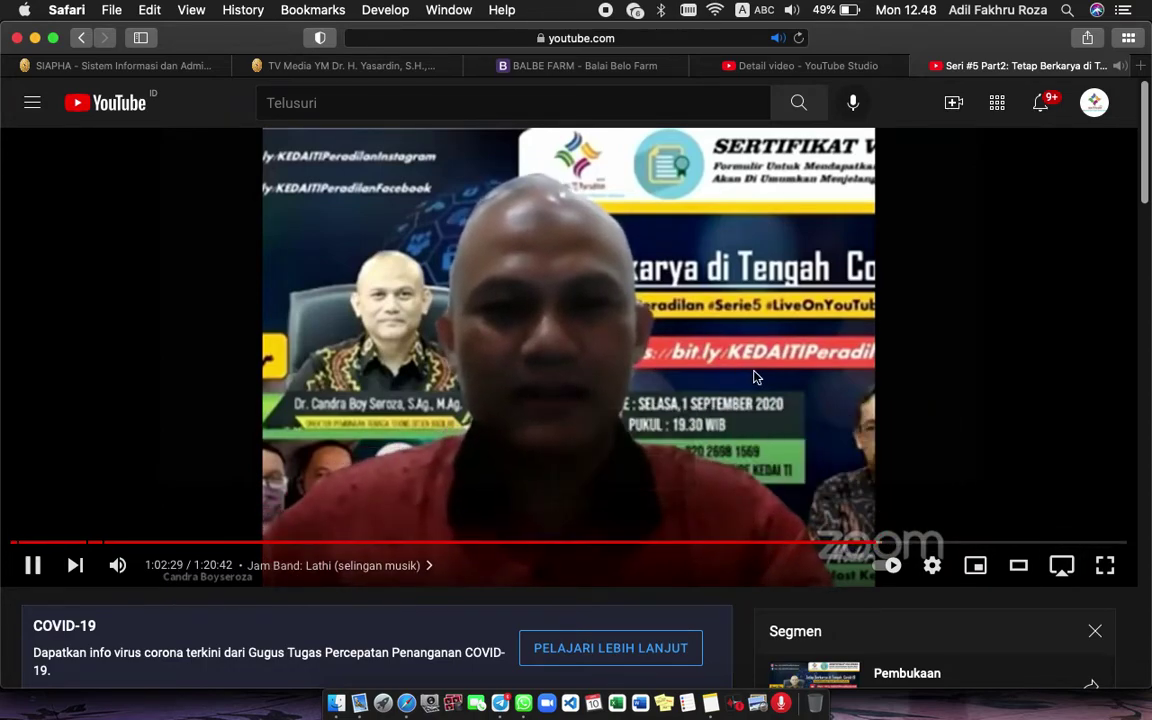
{"action": "left_click", "coordinate": [633, 346]}
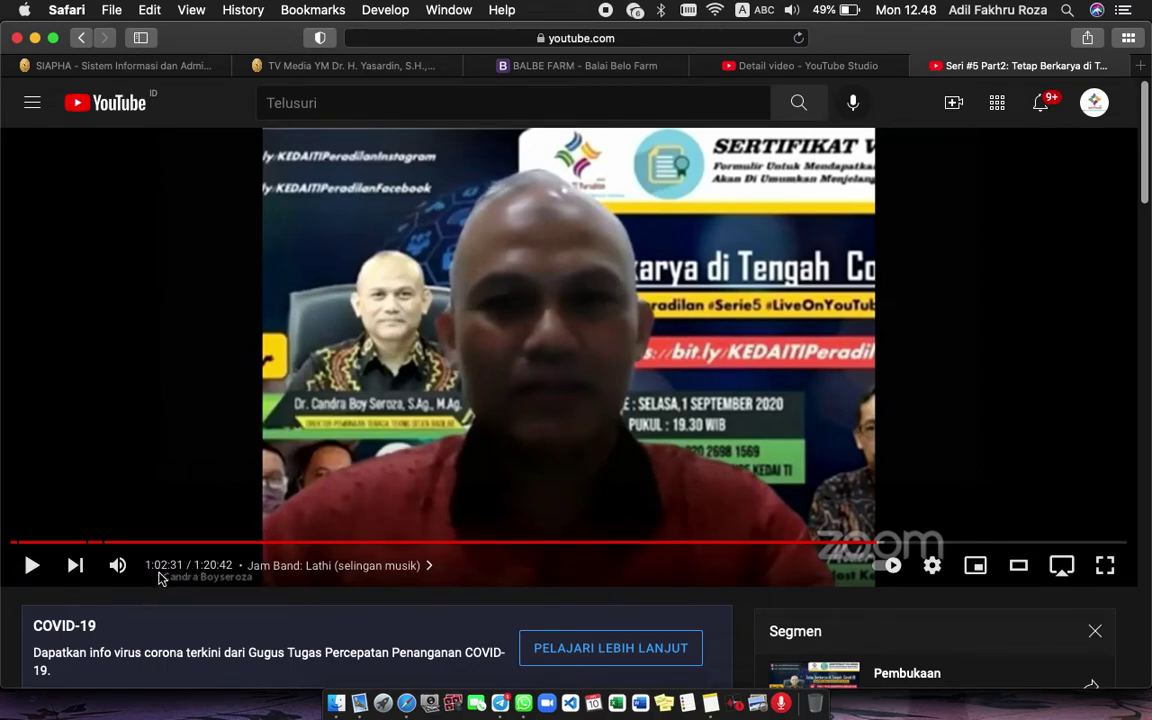
{"action": "left_click", "coordinate": [776, 66]}
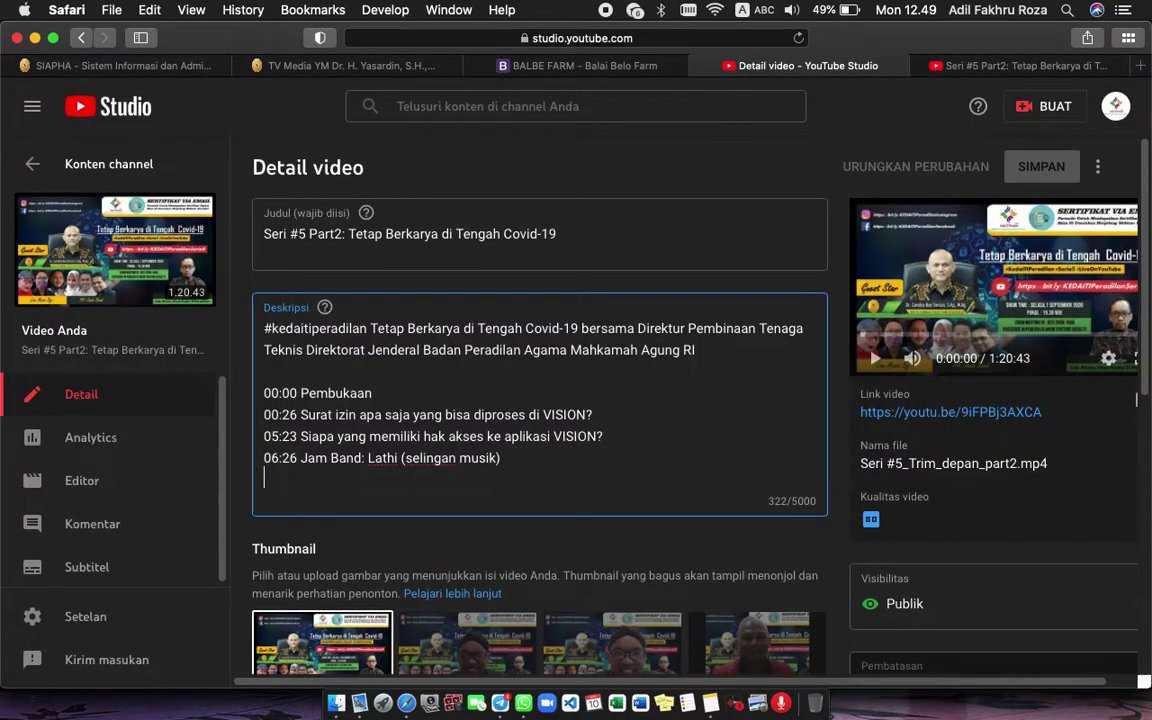
{"action": "key", "text": "Return"}
{"action": "type", "text": "1:02:30"}
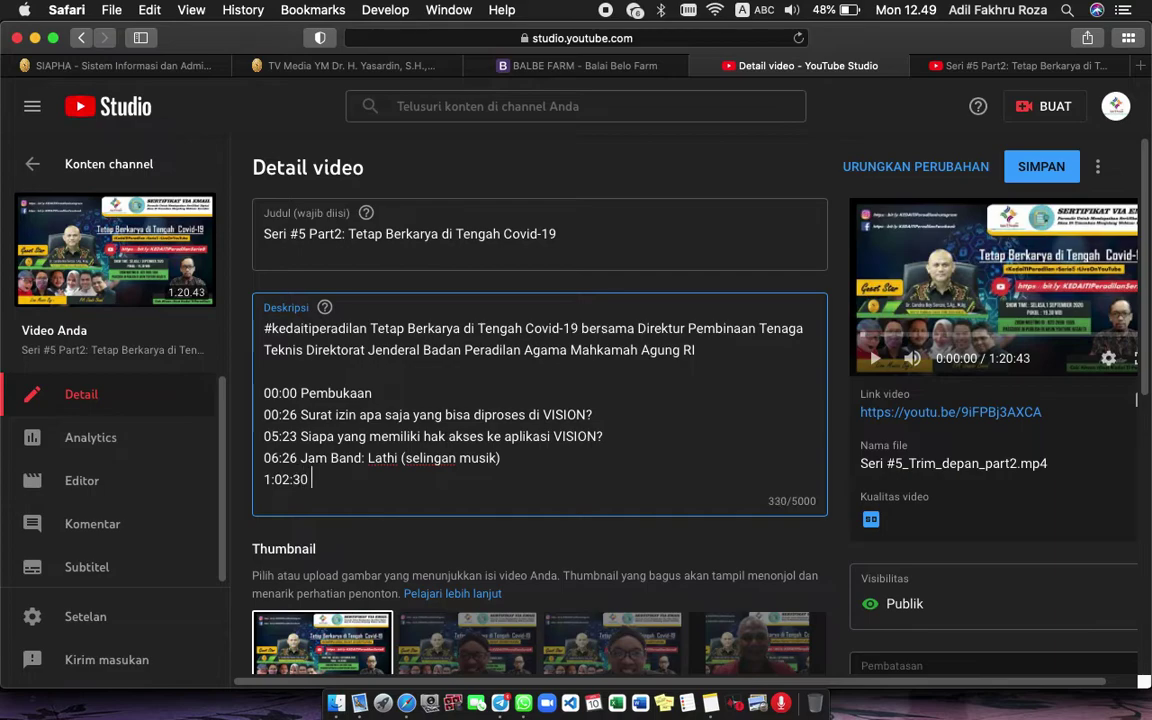
{"action": "type", "text": " Sege"}
{"action": "type", "text": "men baru"}
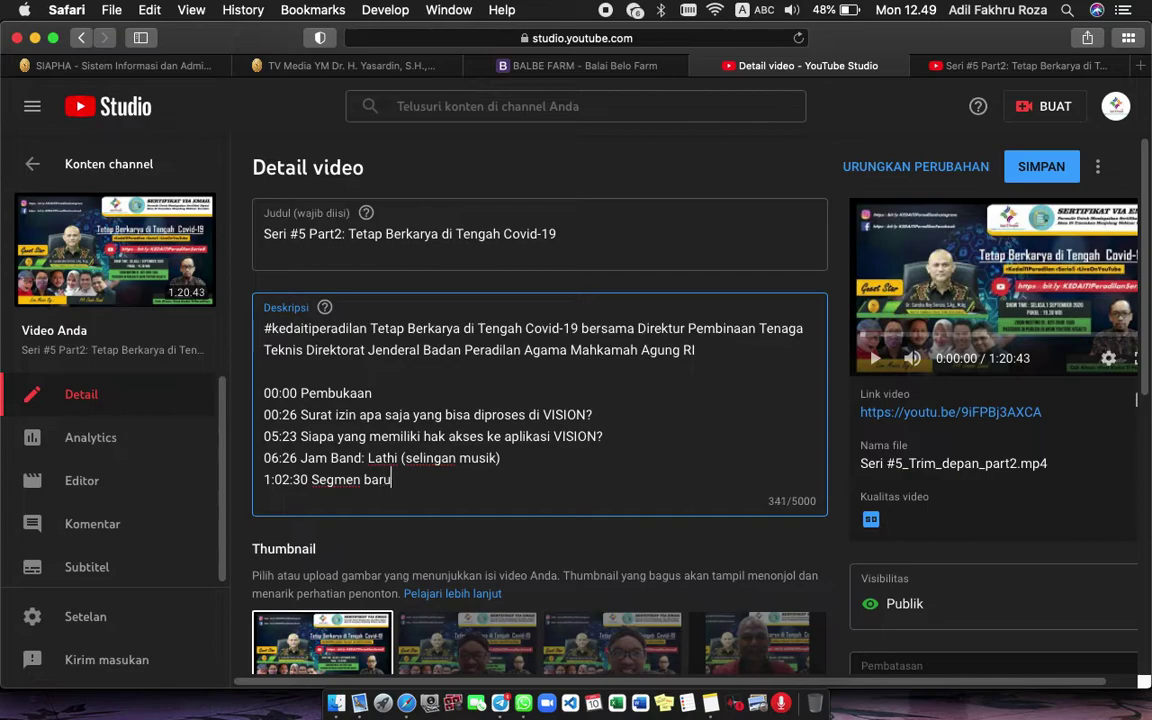
{"action": "left_click", "coordinate": [1038, 170]}
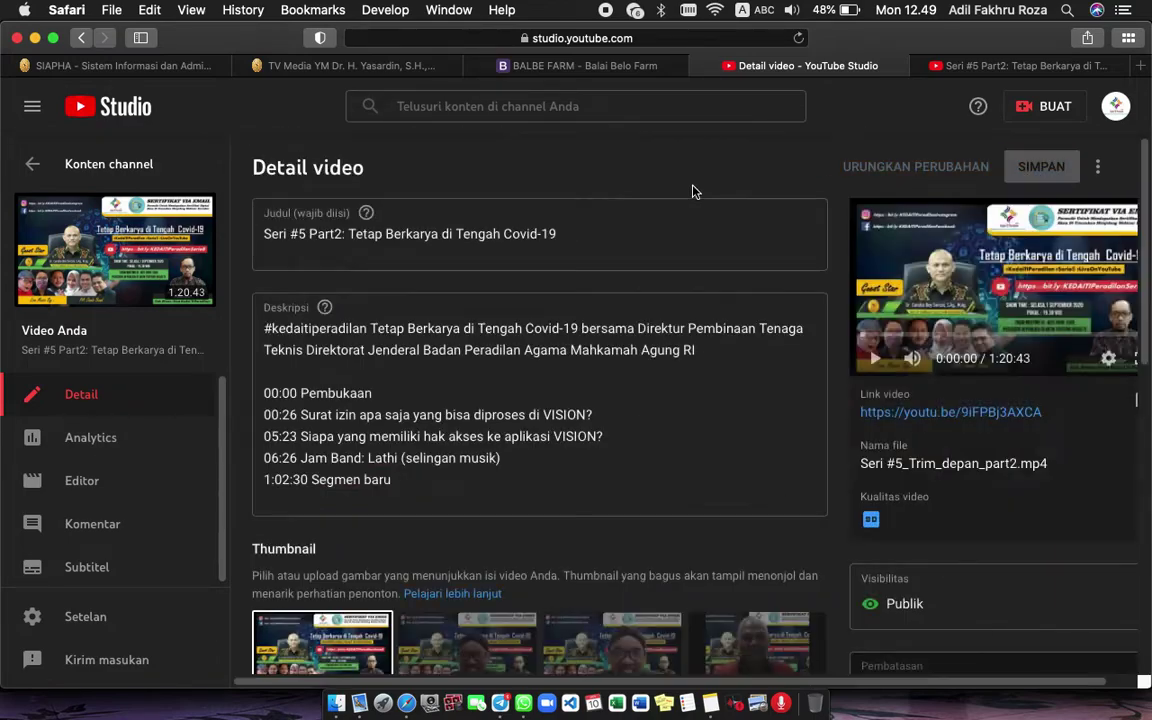
Return to the video's watch page, reload it, pause playback and expand the full description to check the timestamp list.
{"action": "left_click", "coordinate": [1000, 65]}
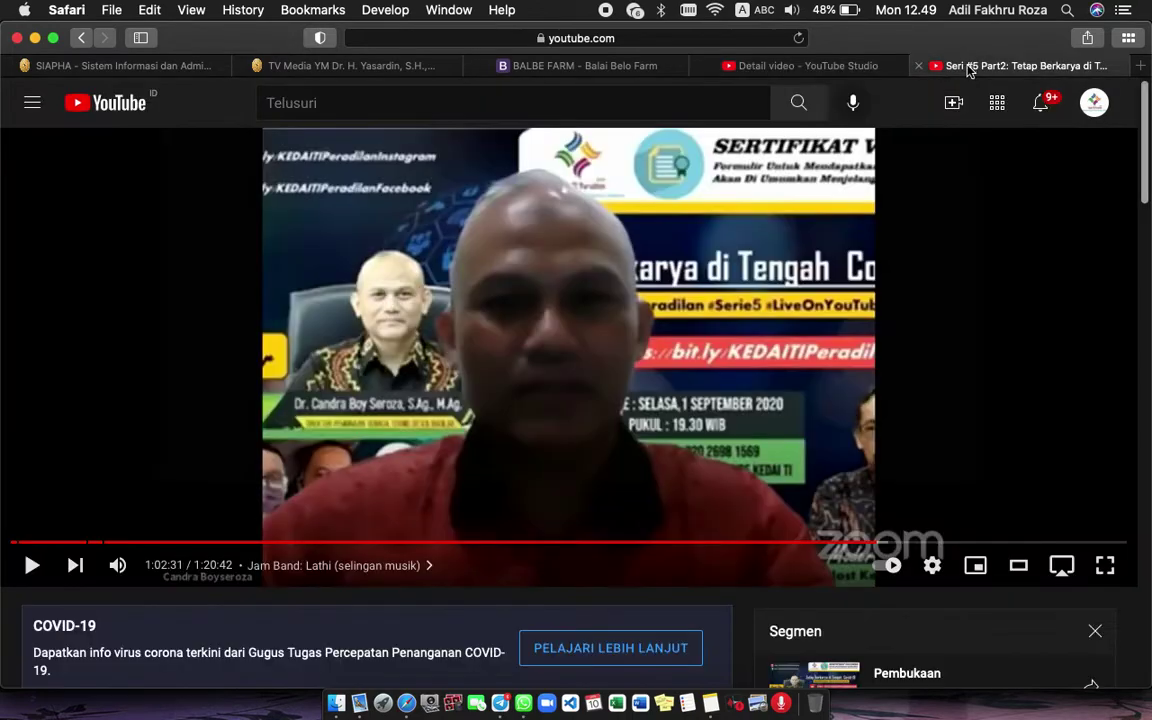
{"action": "key", "text": "super+r"}
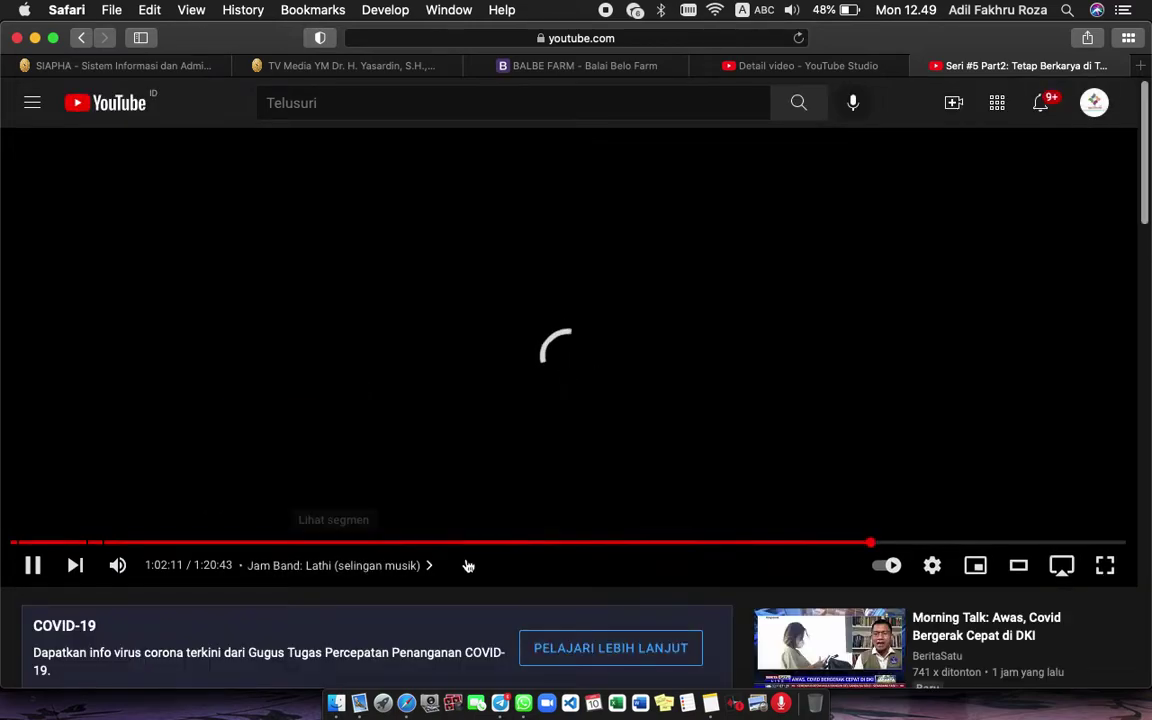
{"action": "scroll", "coordinate": [528, 600], "scroll_direction": "down", "scroll_amount": 5}
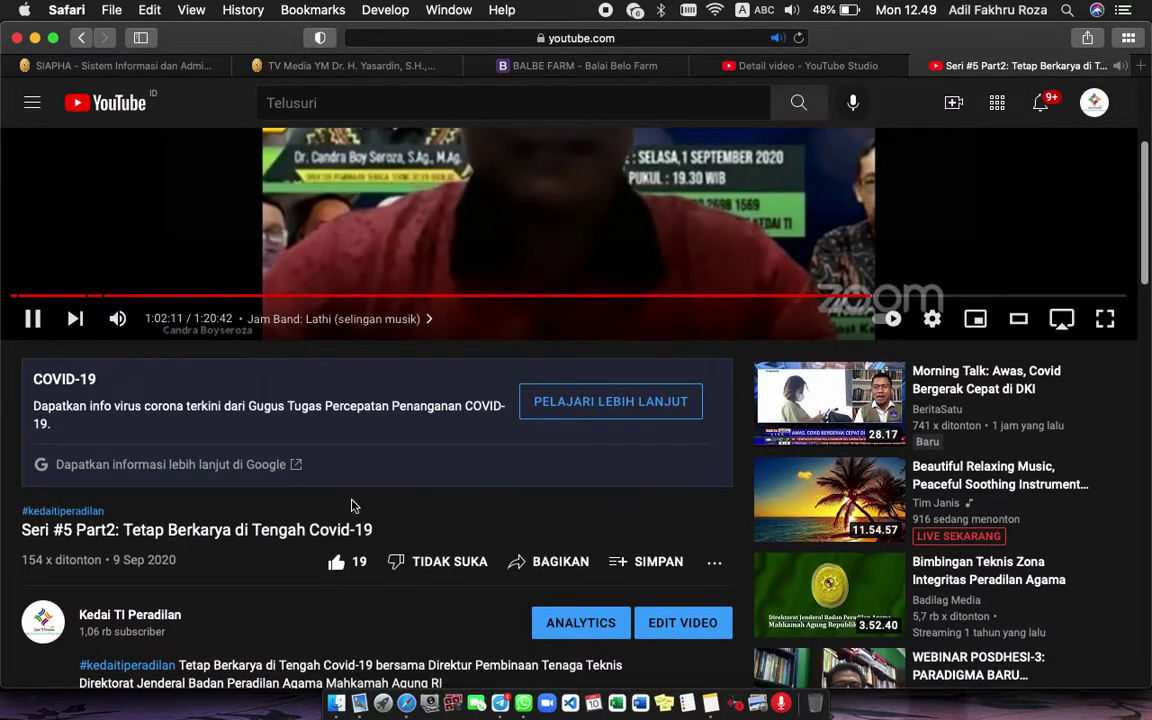
{"action": "left_click", "coordinate": [440, 254]}
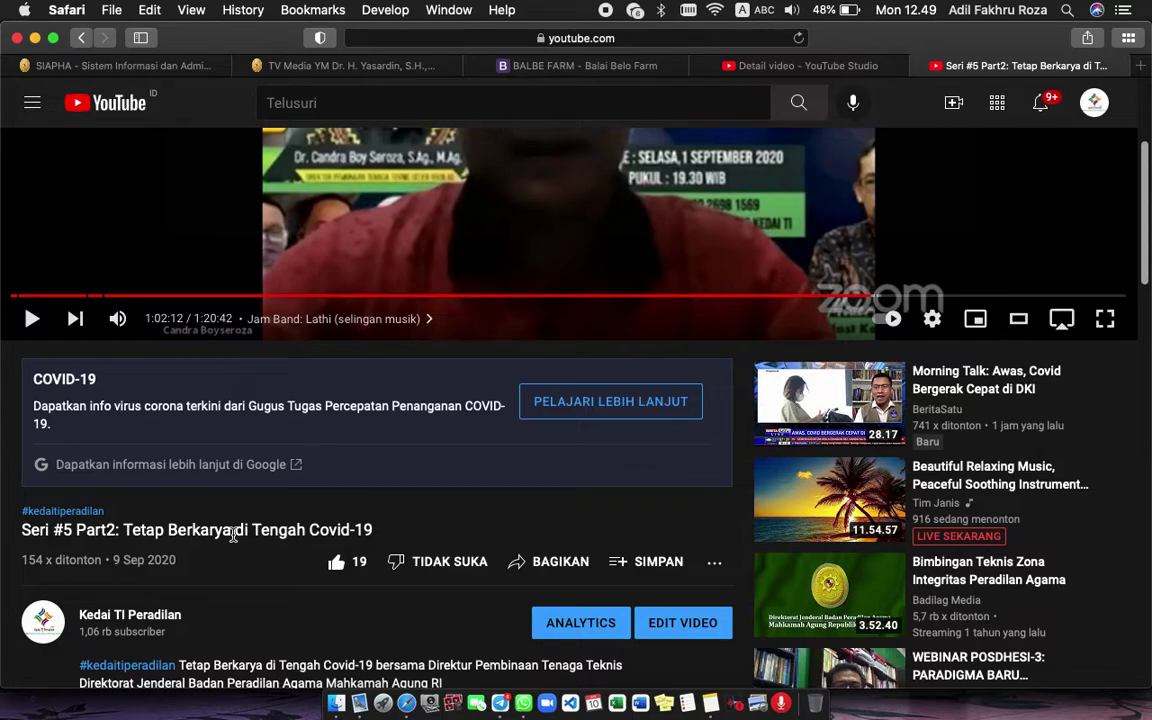
{"action": "scroll", "coordinate": [250, 545], "scroll_direction": "down", "scroll_amount": 5}
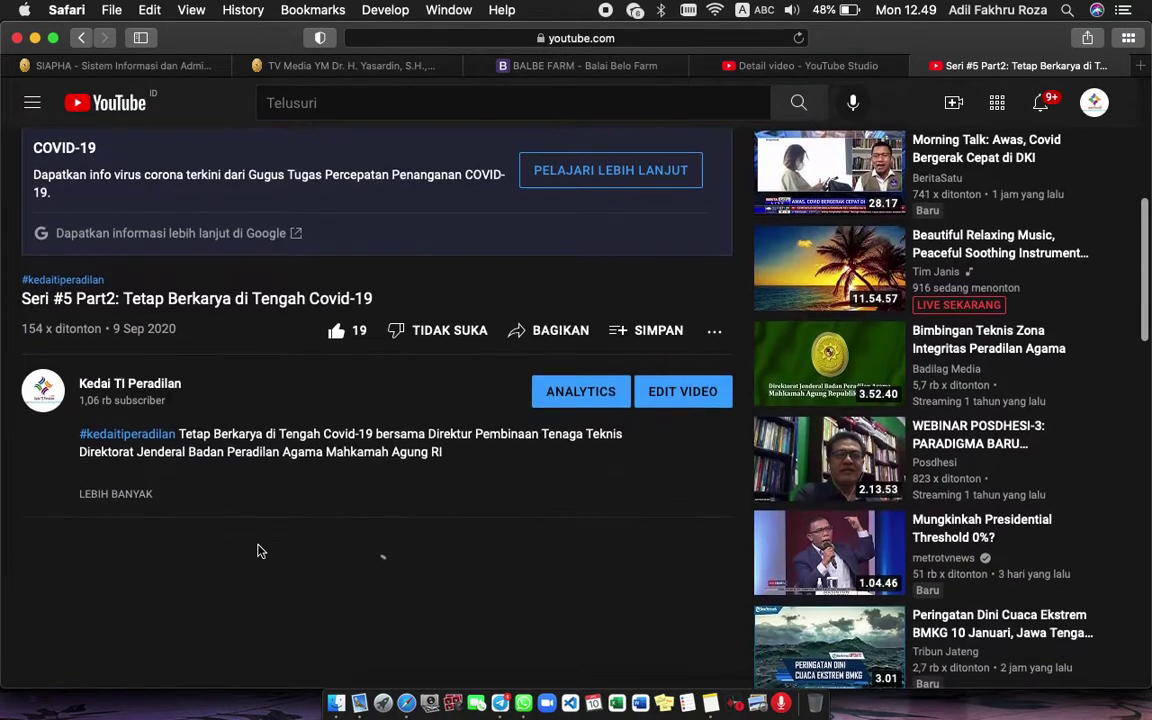
{"action": "left_click", "coordinate": [113, 494]}
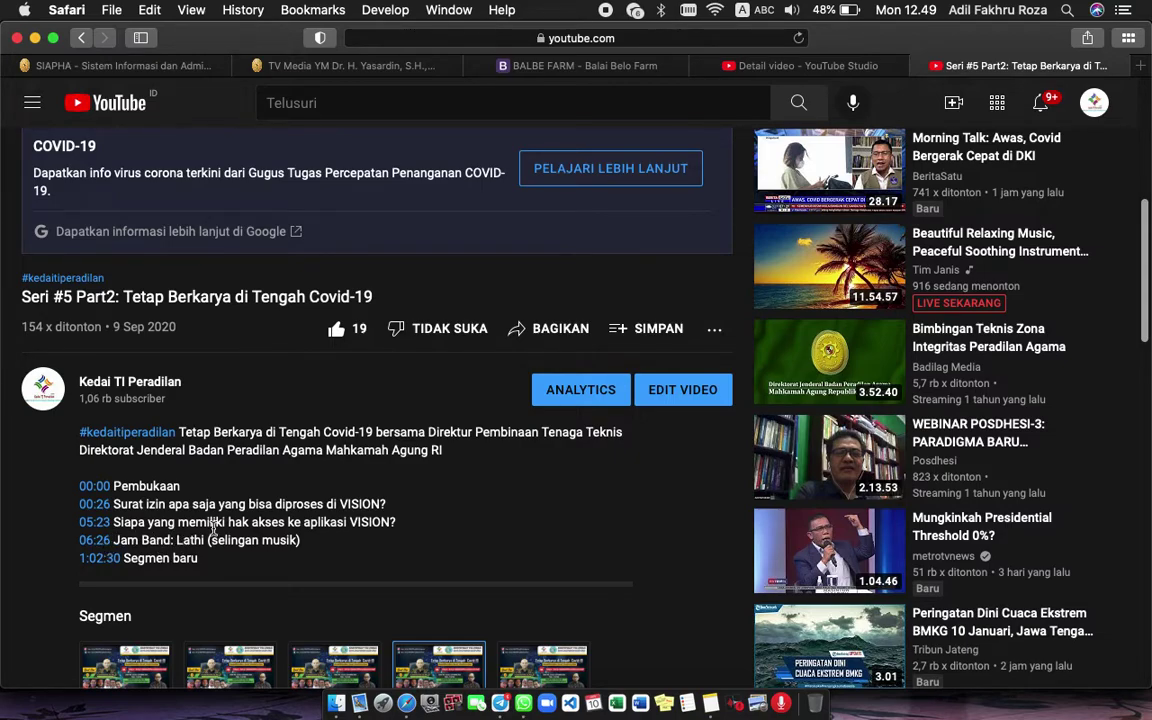
Jump to the 1:02:30 timestamp from the description, view the segment list from the player's chapter title, and pause the video.
{"action": "left_click", "coordinate": [99, 561]}
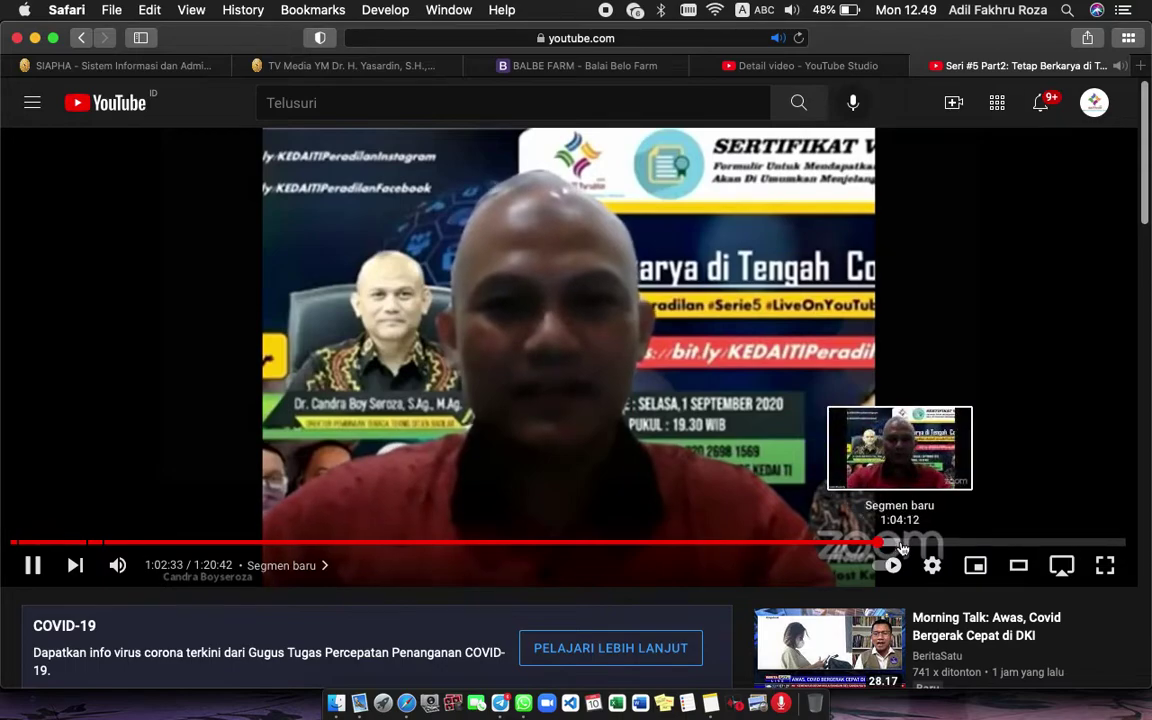
{"action": "left_click", "coordinate": [299, 567]}
{"action": "scroll", "coordinate": [604, 508], "scroll_direction": "down", "scroll_amount": 5}
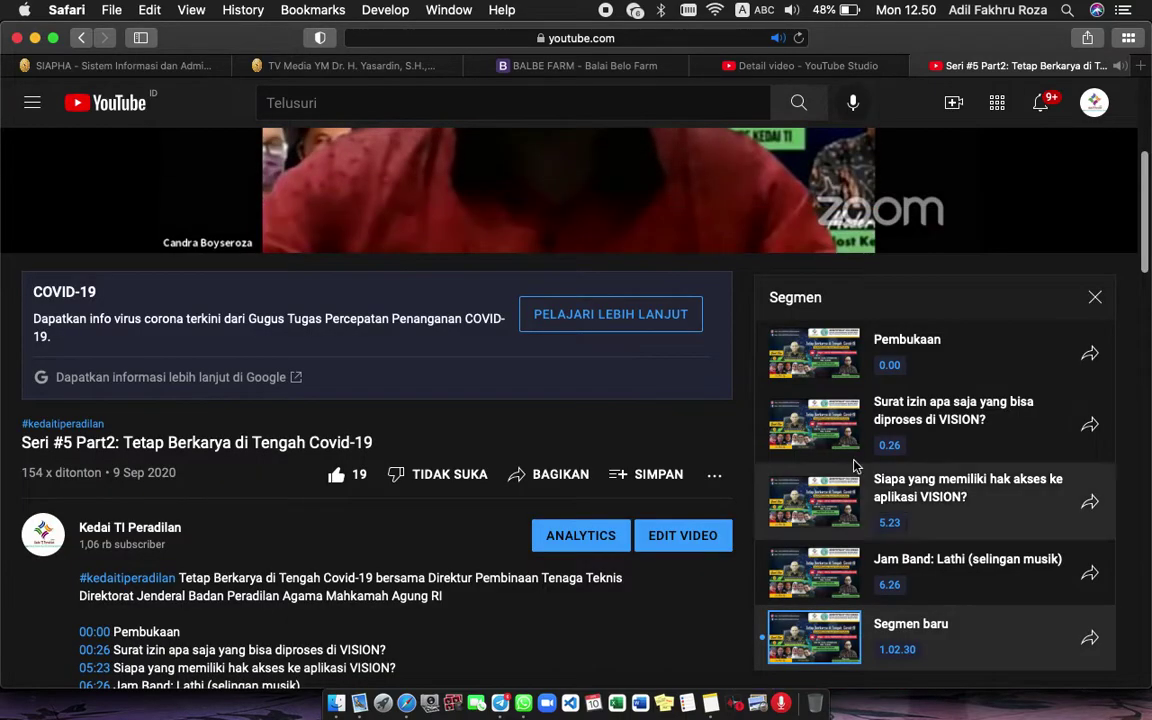
{"action": "scroll", "coordinate": [652, 523], "scroll_direction": "up", "scroll_amount": 5}
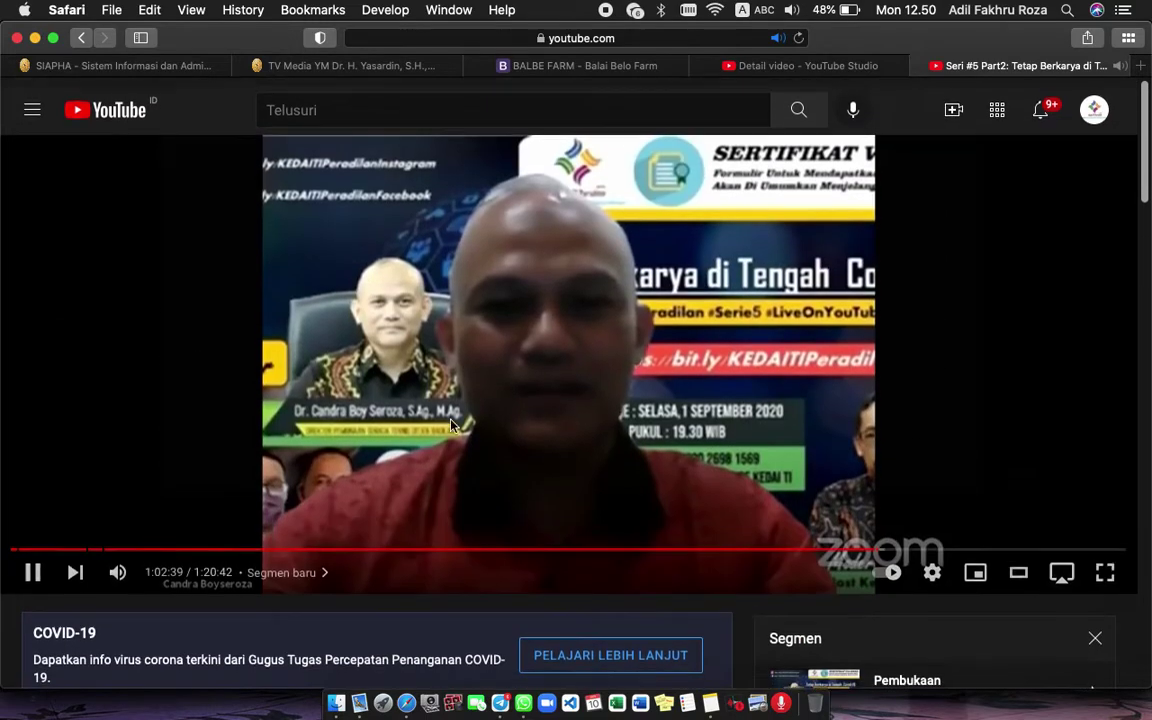
{"action": "left_click", "coordinate": [543, 315]}
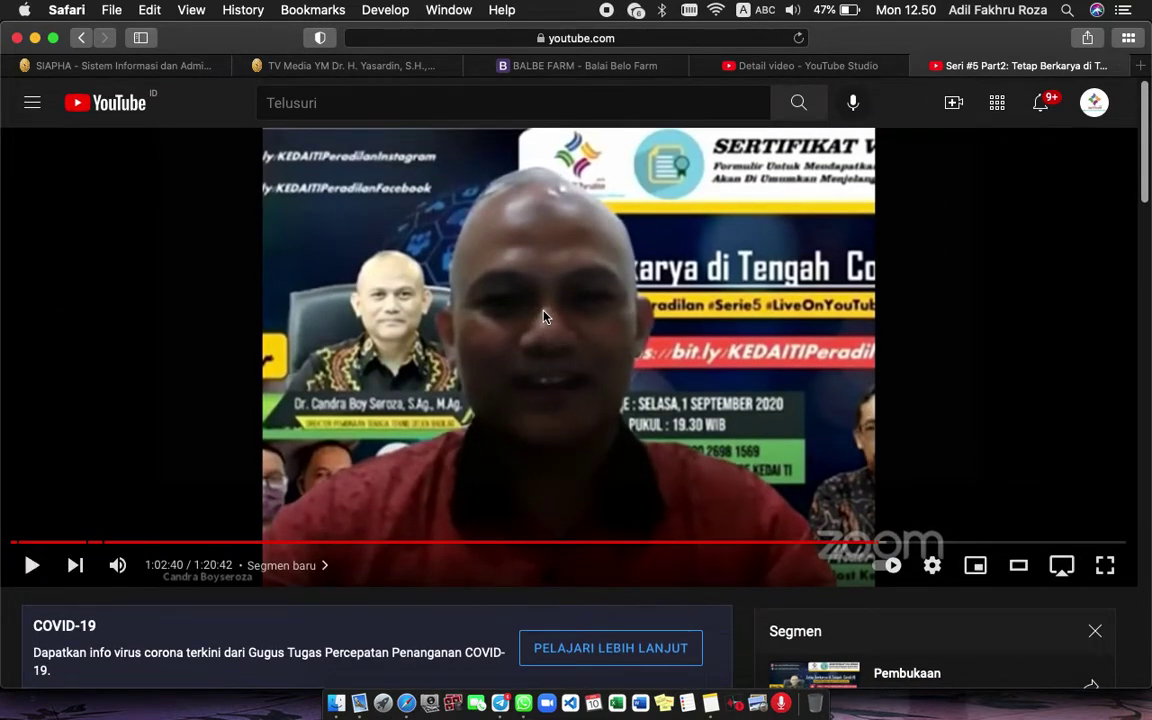